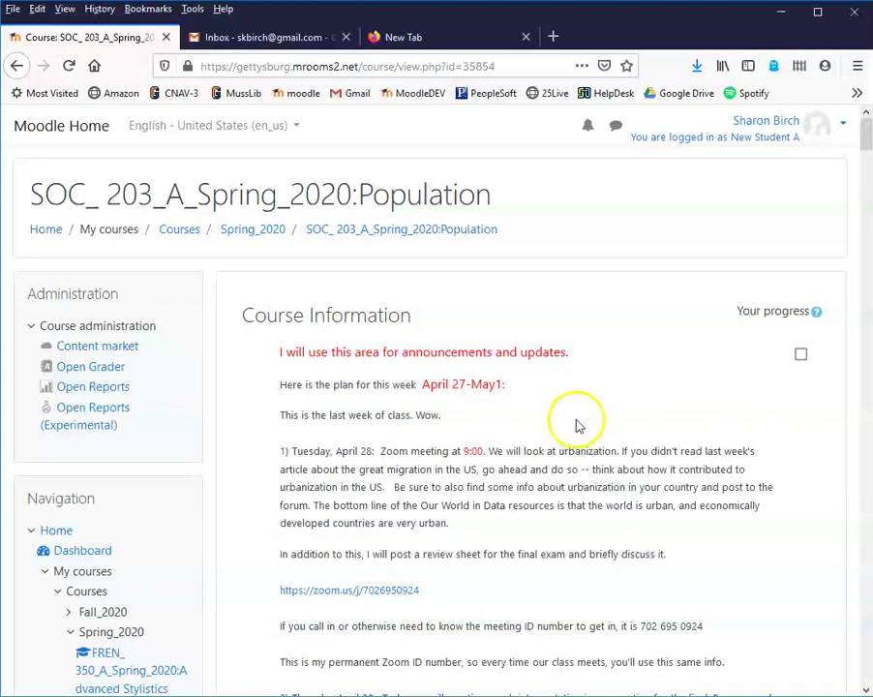
Open the forum for posting info on your country's immigration/migration situation, in the April 20-28 Migration and Urbanization section.
{"action": "scroll", "coordinate": [575, 416], "scroll_direction": "down", "scroll_amount": 5}
{"action": "scroll", "coordinate": [573, 416], "scroll_direction": "down", "scroll_amount": 10}
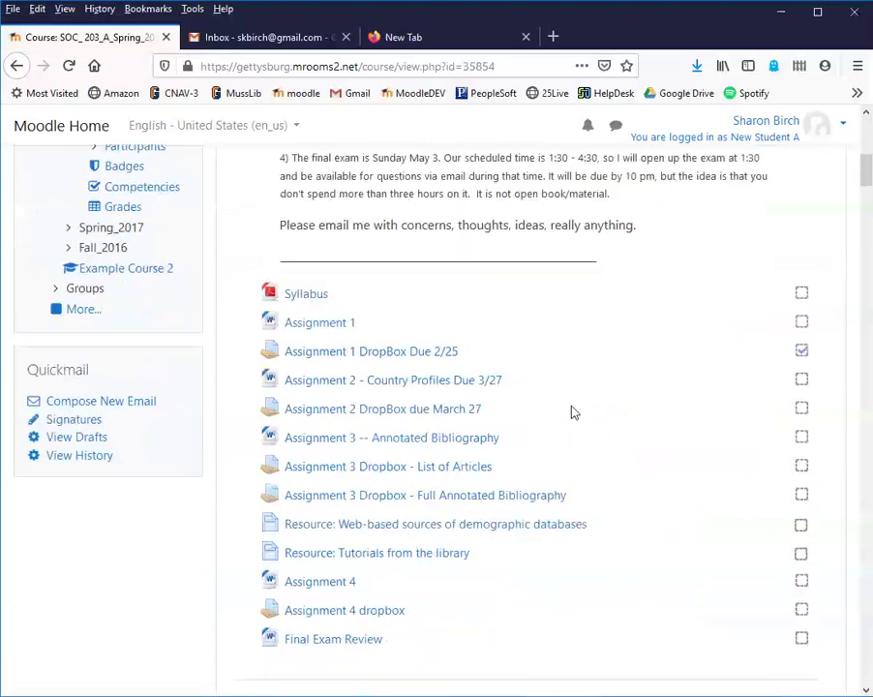
{"action": "scroll", "coordinate": [569, 409], "scroll_direction": "down", "scroll_amount": 7}
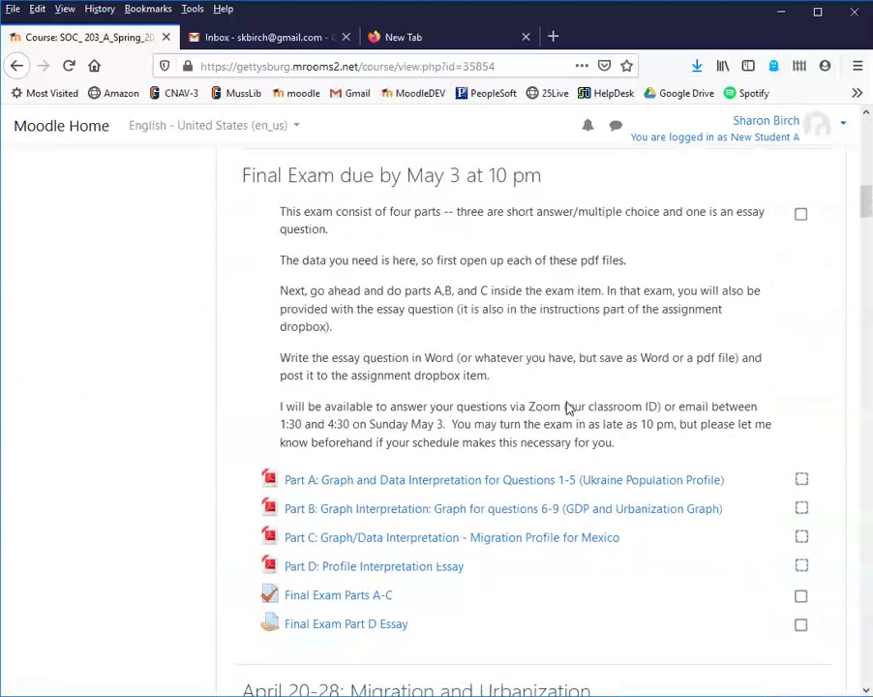
{"action": "scroll", "coordinate": [564, 388], "scroll_direction": "down", "scroll_amount": 7}
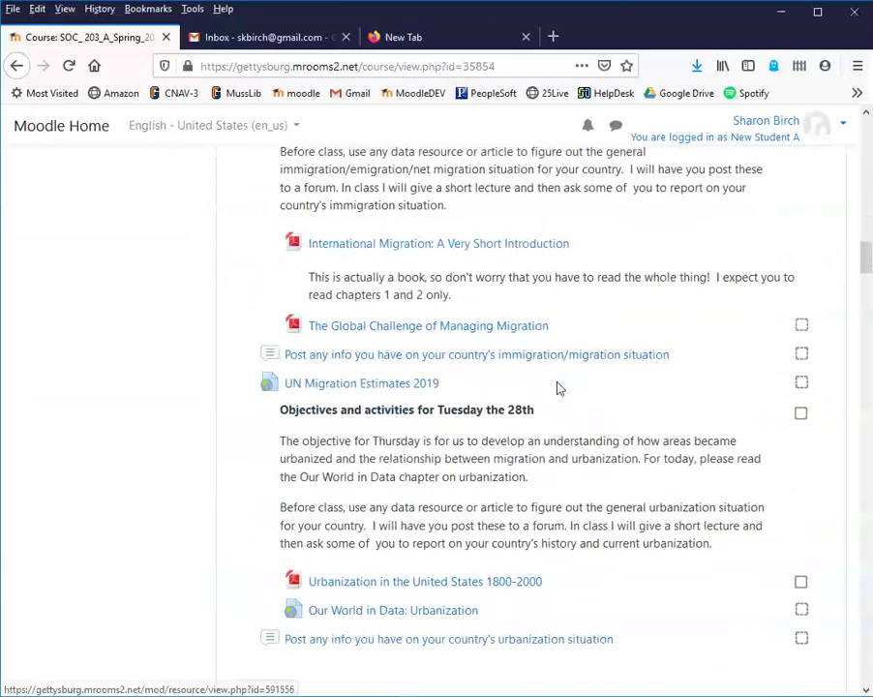
{"action": "scroll", "coordinate": [529, 381], "scroll_direction": "up", "scroll_amount": 3}
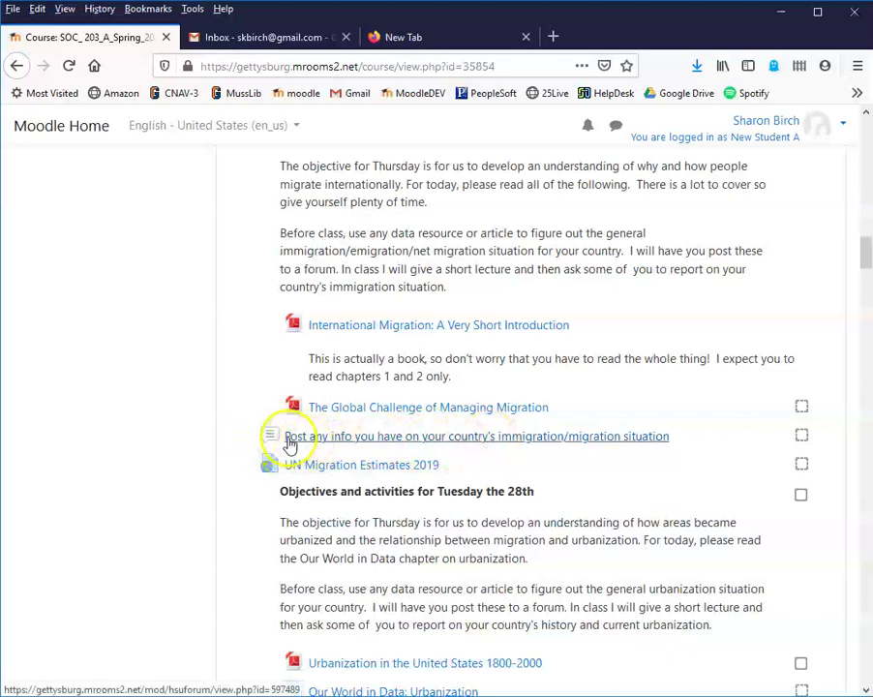
{"action": "left_click", "coordinate": [448, 437]}
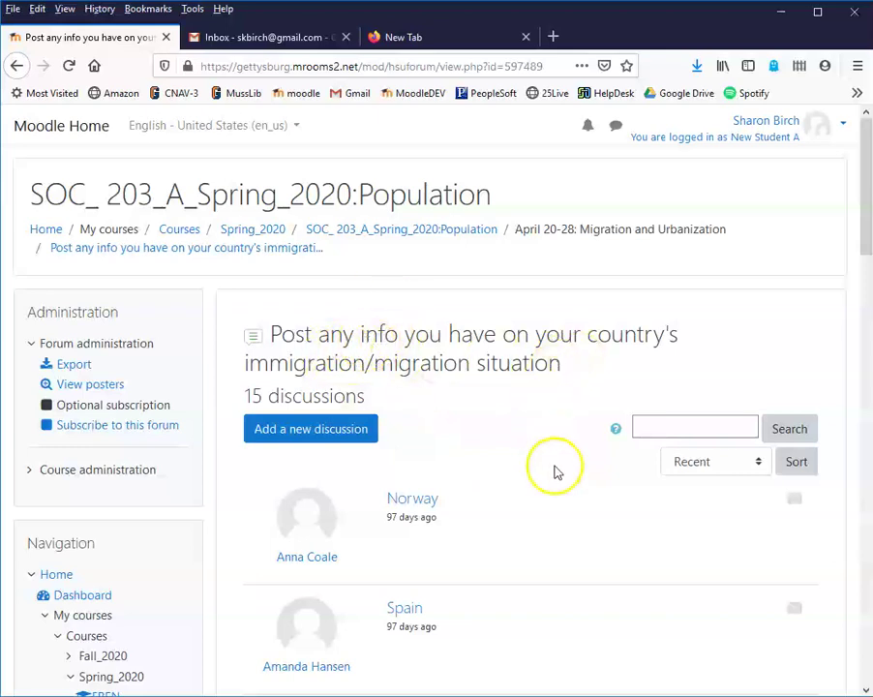
Start a new discussion with the subject "United States" and a line of random placeholder letters as the post.
{"action": "scroll", "coordinate": [550, 466], "scroll_direction": "down", "scroll_amount": 8}
{"action": "scroll", "coordinate": [538, 454], "scroll_direction": "up", "scroll_amount": 8}
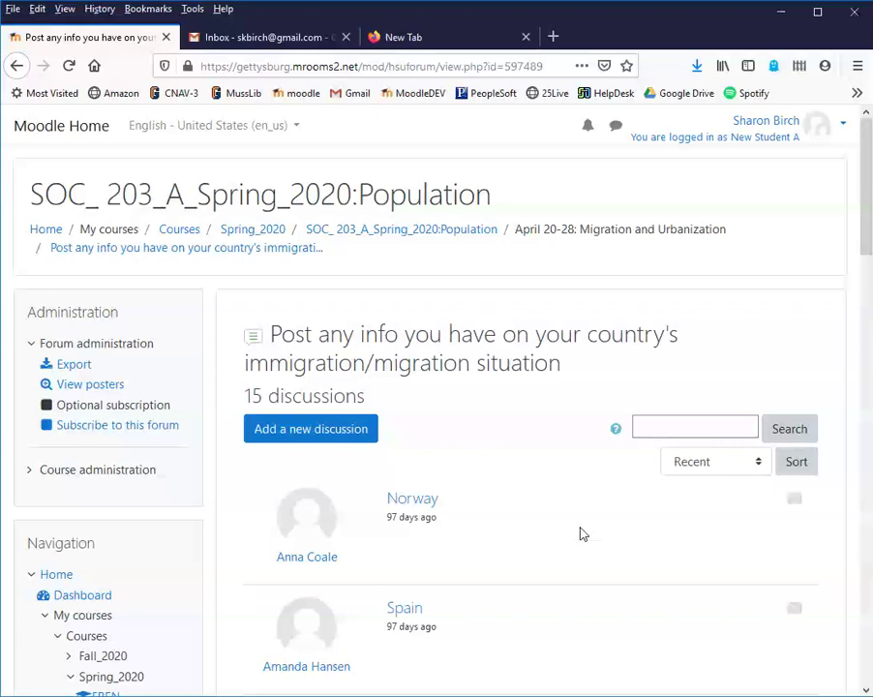
{"action": "left_click", "coordinate": [556, 464]}
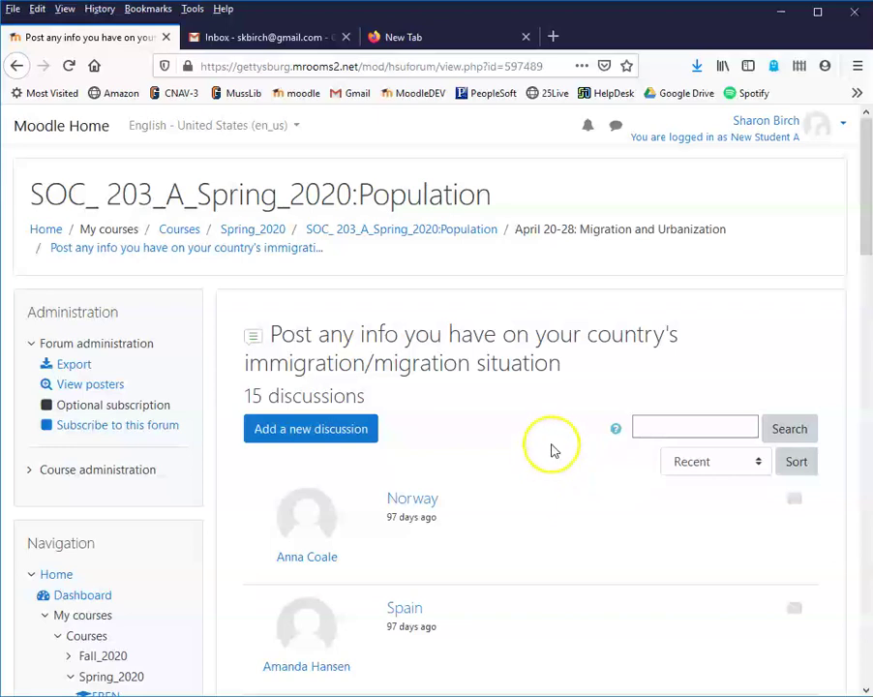
{"action": "left_click", "coordinate": [317, 431]}
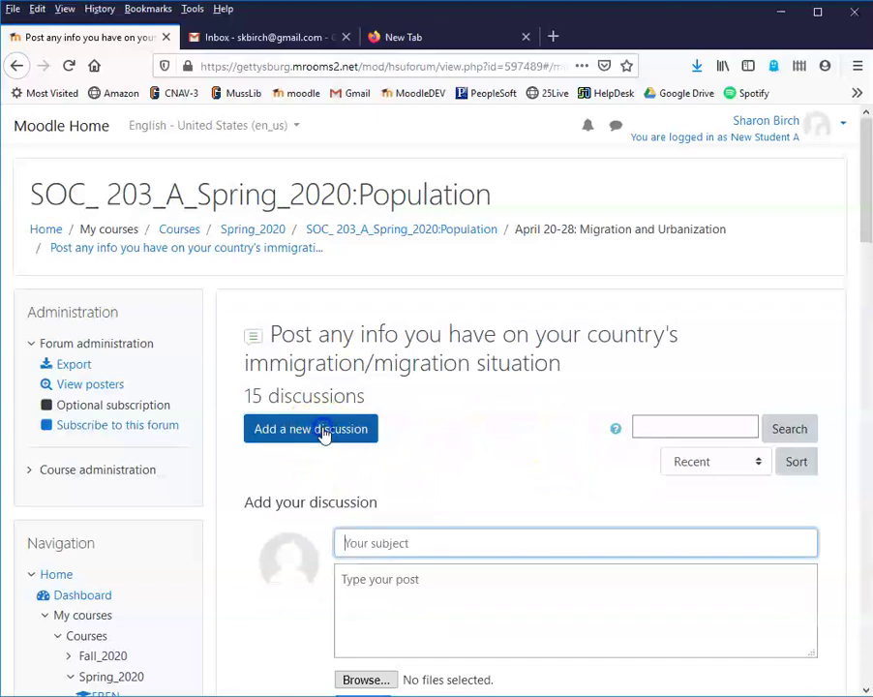
{"action": "left_click", "coordinate": [427, 543]}
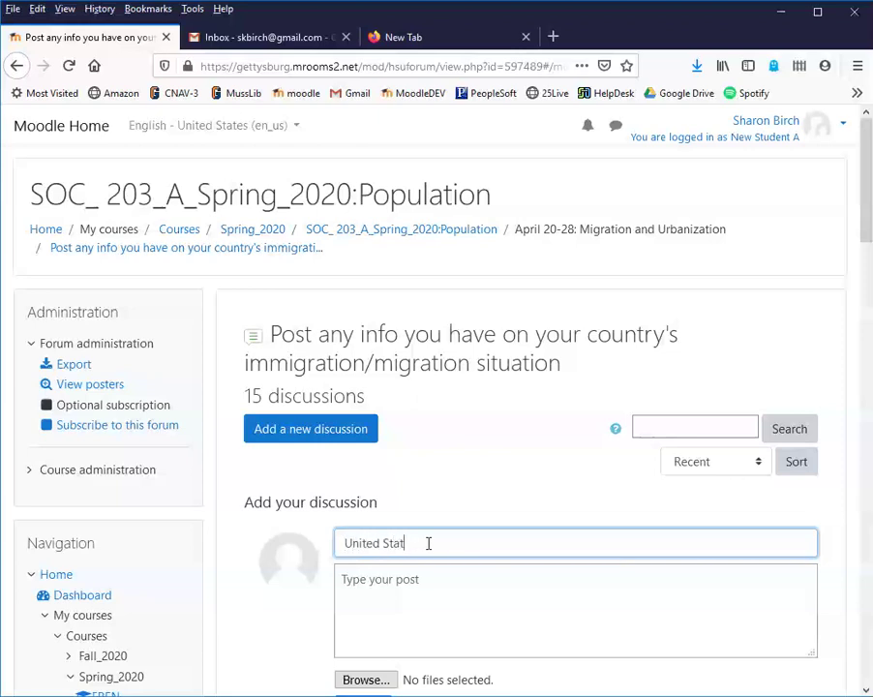
{"action": "type", "text": "United States"}
{"action": "scroll", "coordinate": [457, 532], "scroll_direction": "down", "scroll_amount": 3}
{"action": "left_click", "coordinate": [443, 422]}
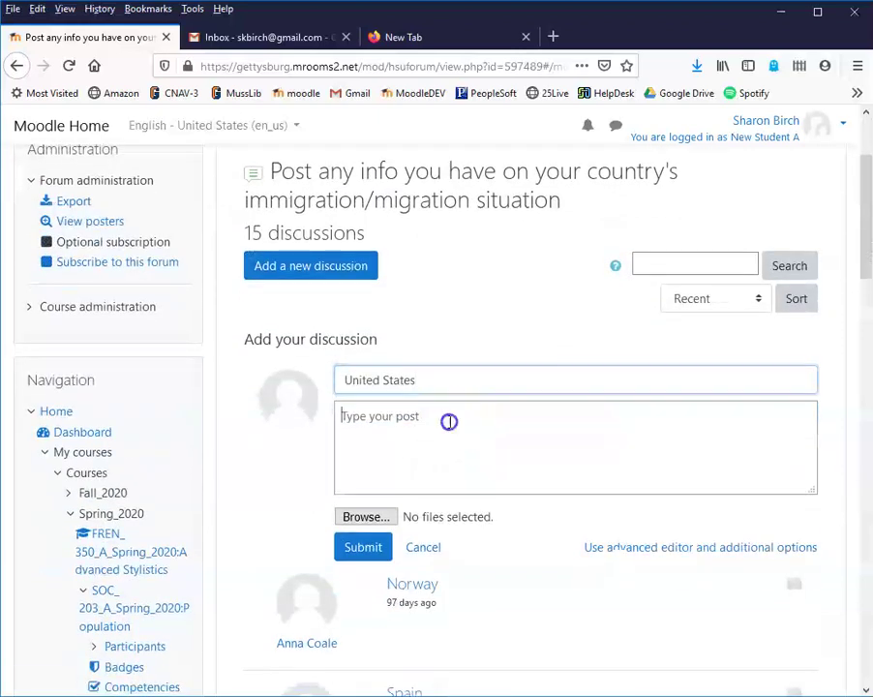
{"action": "type", "text": "hgahjsd"}
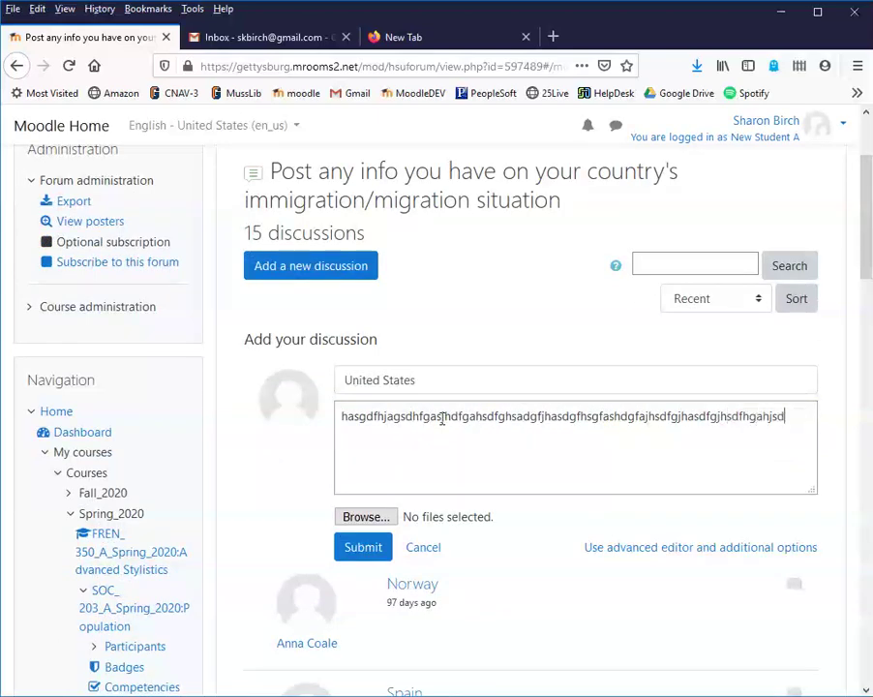
{"action": "type", "text": "fgjhasdgf"}
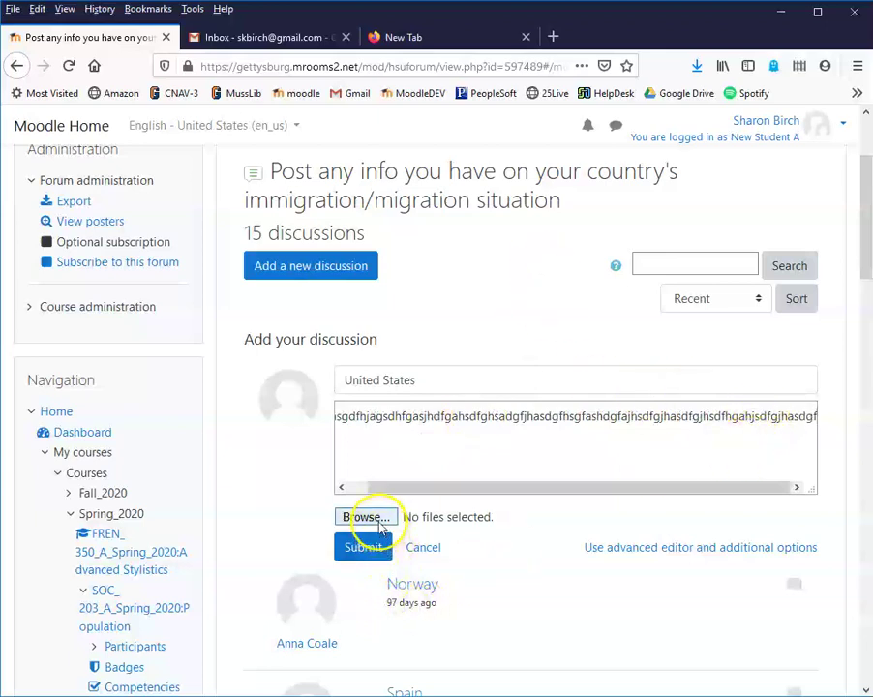
{"action": "left_click", "coordinate": [372, 554]}
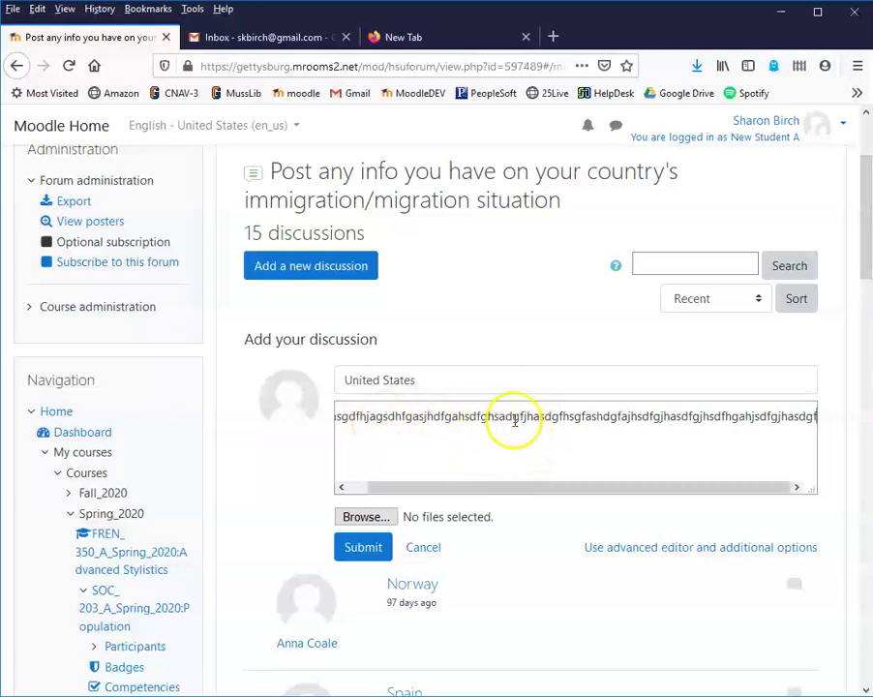
Switch the draft post to the advanced editor and expand its full set of formatting tools.
{"action": "left_click", "coordinate": [677, 550]}
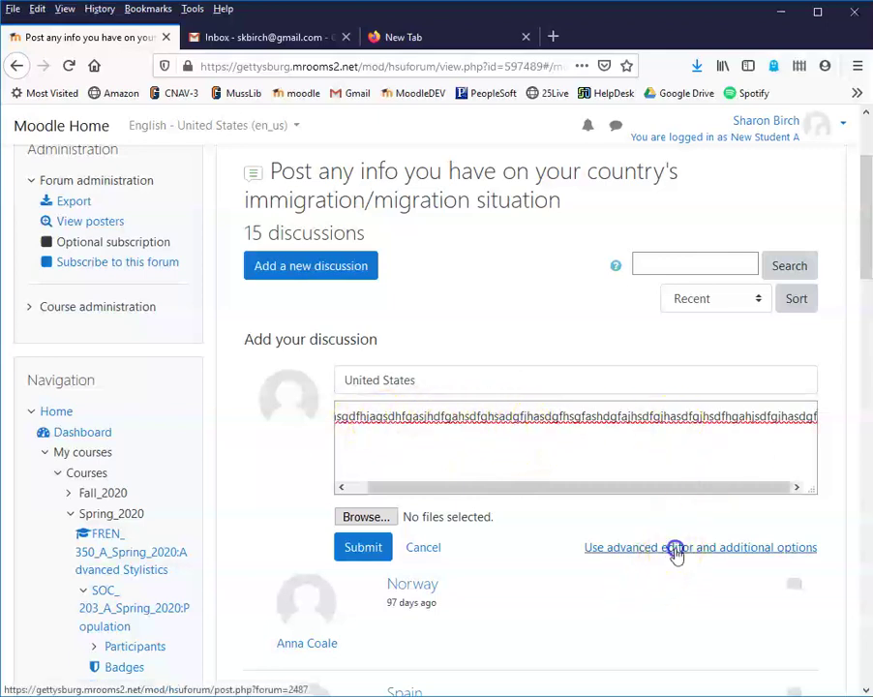
{"action": "left_click", "coordinate": [542, 356]}
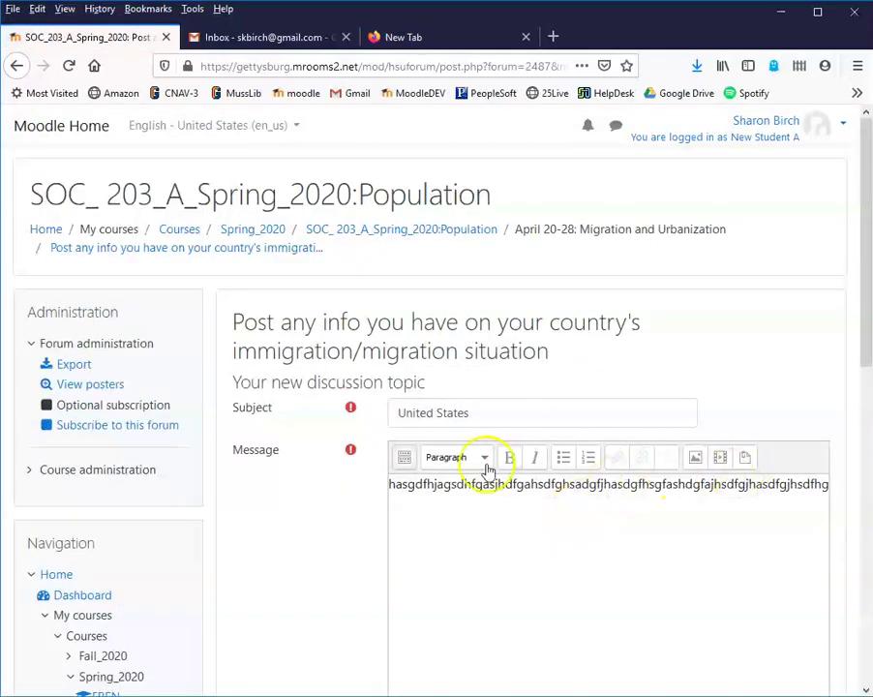
{"action": "left_click", "coordinate": [406, 463]}
Make a stretch of letters in the middle of the message bold.
{"action": "left_click_drag", "start_coordinate": [645, 542], "coordinate": [495, 542]}
{"action": "left_click", "coordinate": [509, 457]}
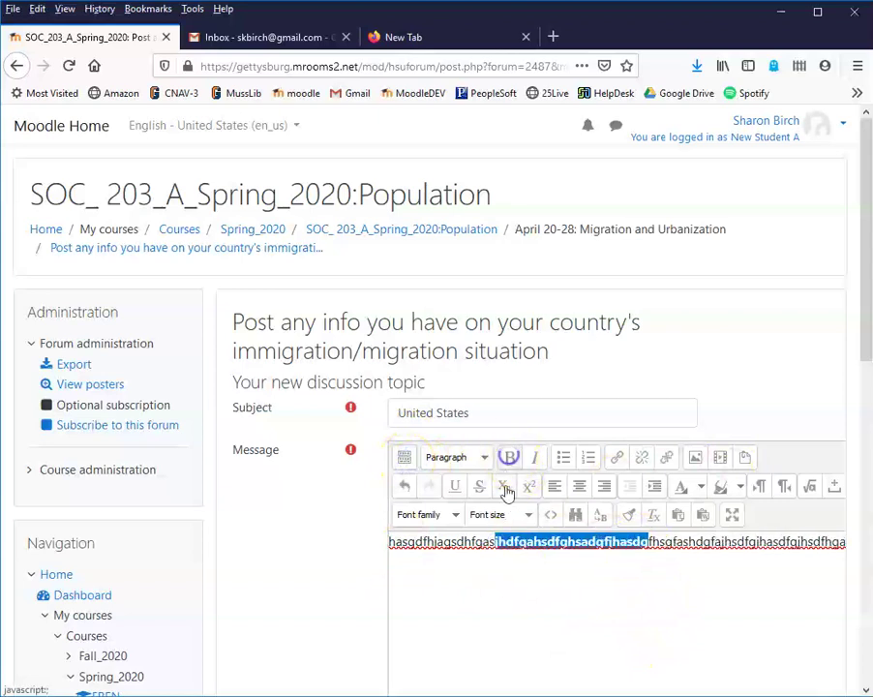
{"action": "left_click", "coordinate": [587, 606]}
{"action": "left_click_drag", "start_coordinate": [746, 542], "coordinate": [575, 543]}
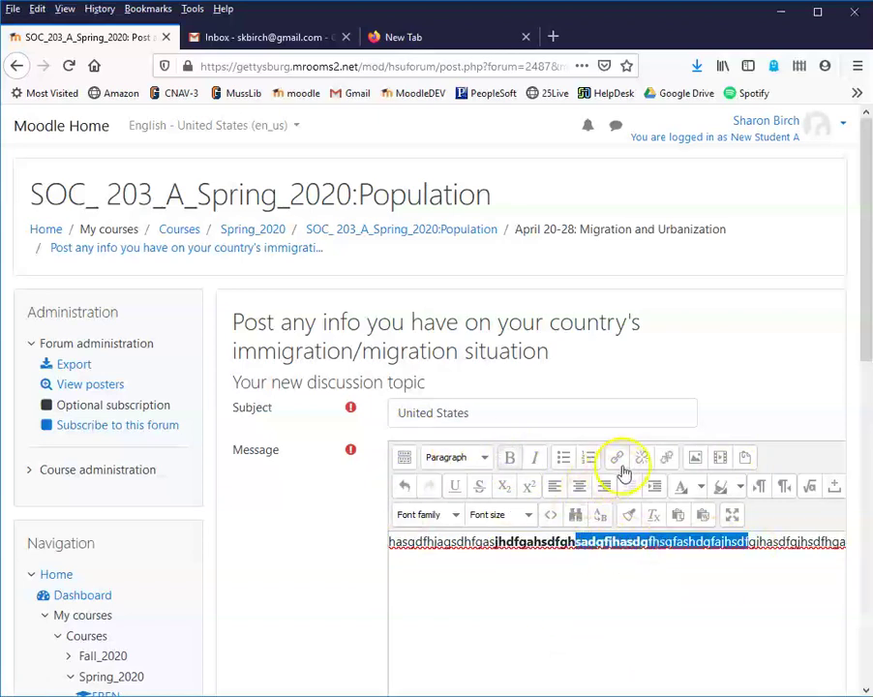
{"action": "left_click", "coordinate": [616, 458]}
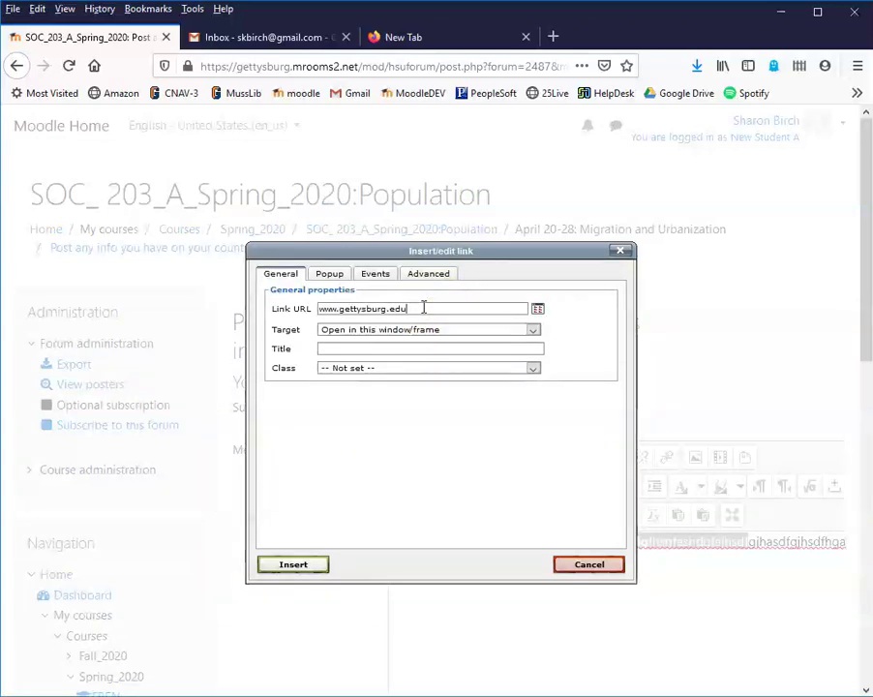
{"action": "left_click", "coordinate": [294, 565]}
{"action": "left_click", "coordinate": [547, 354]}
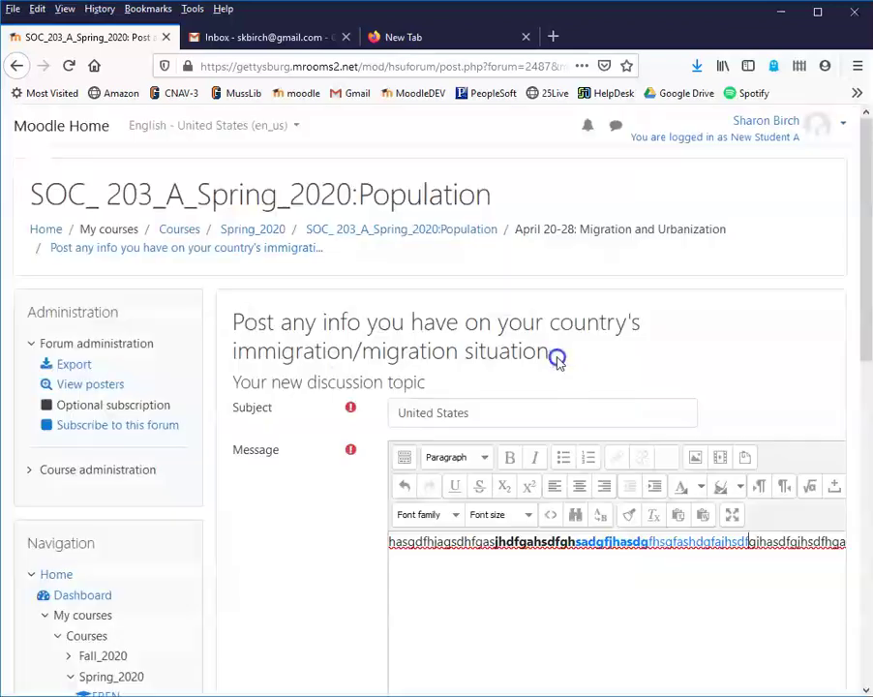
{"action": "scroll", "coordinate": [668, 525], "scroll_direction": "down", "scroll_amount": 3}
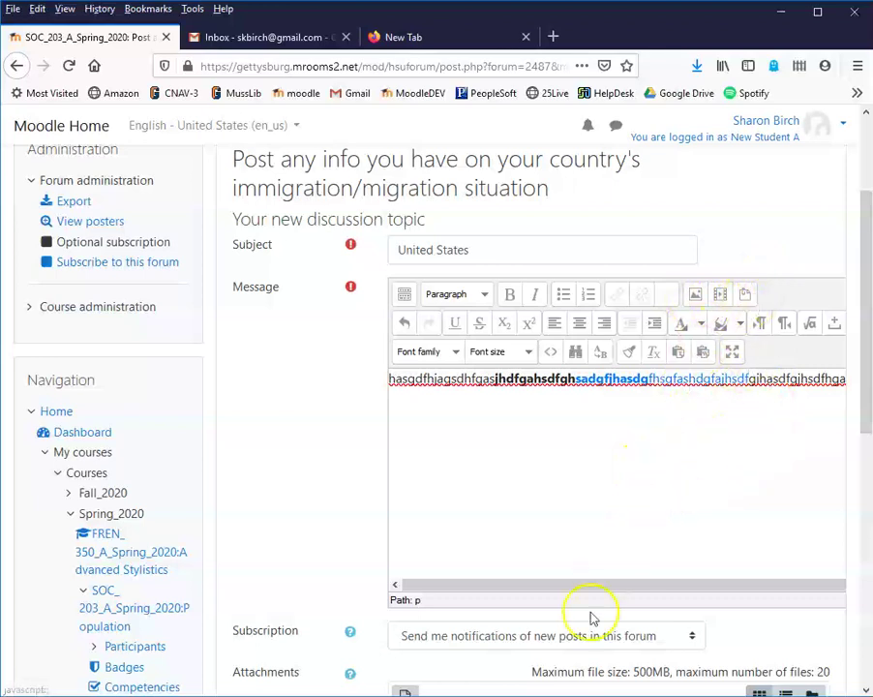
{"action": "left_click_drag", "start_coordinate": [573, 591], "coordinate": [635, 580]}
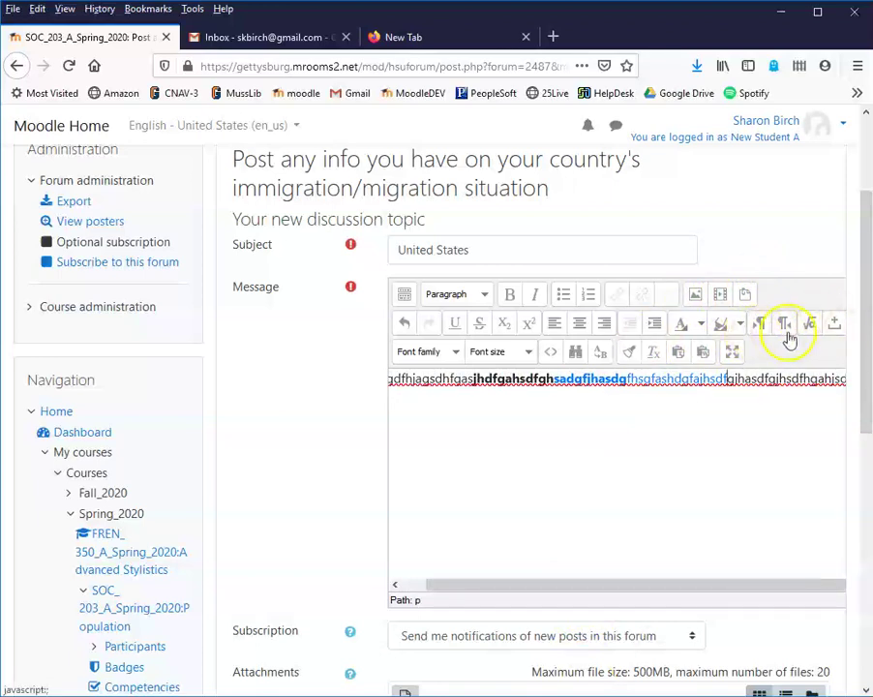
{"action": "scroll", "coordinate": [631, 431], "scroll_direction": "up", "scroll_amount": 1}
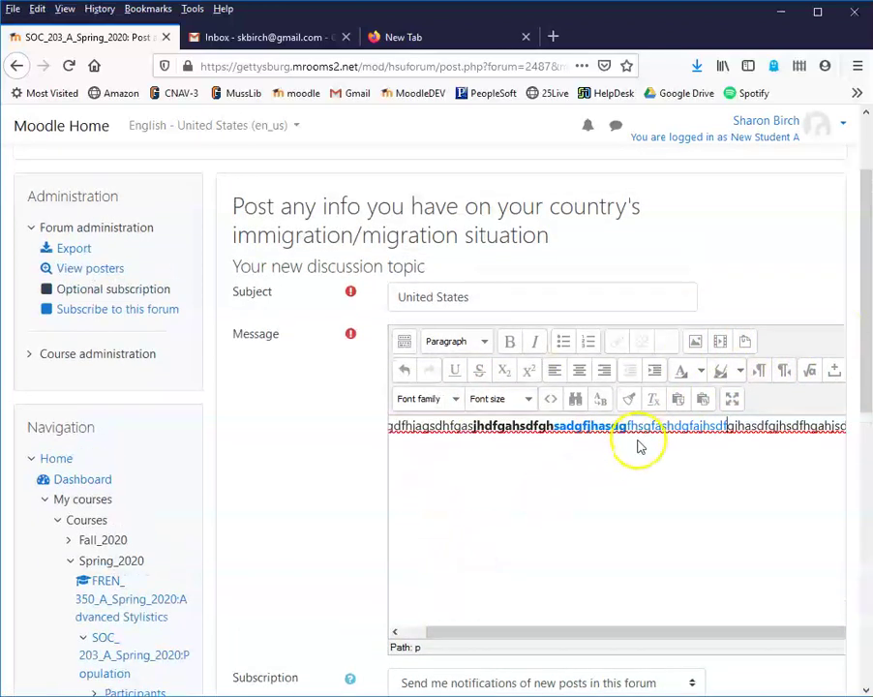
{"action": "scroll", "coordinate": [691, 589], "scroll_direction": "up", "scroll_amount": 1}
{"action": "scroll", "coordinate": [652, 570], "scroll_direction": "up", "scroll_amount": 2}
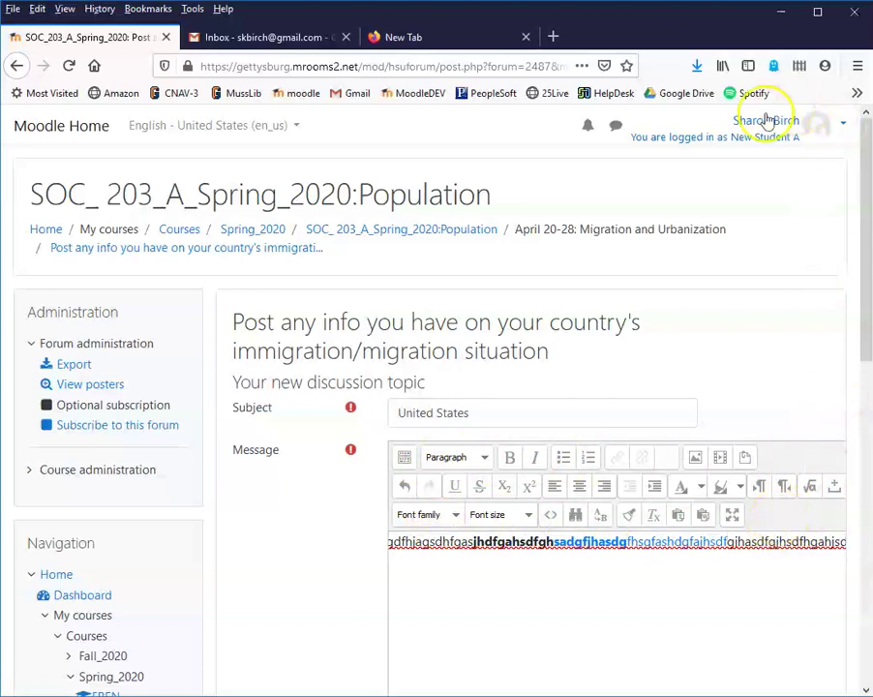
Set the account's preferred text editor to Atto HTML editor in the editor preferences and save the change.
{"action": "left_click", "coordinate": [844, 128]}
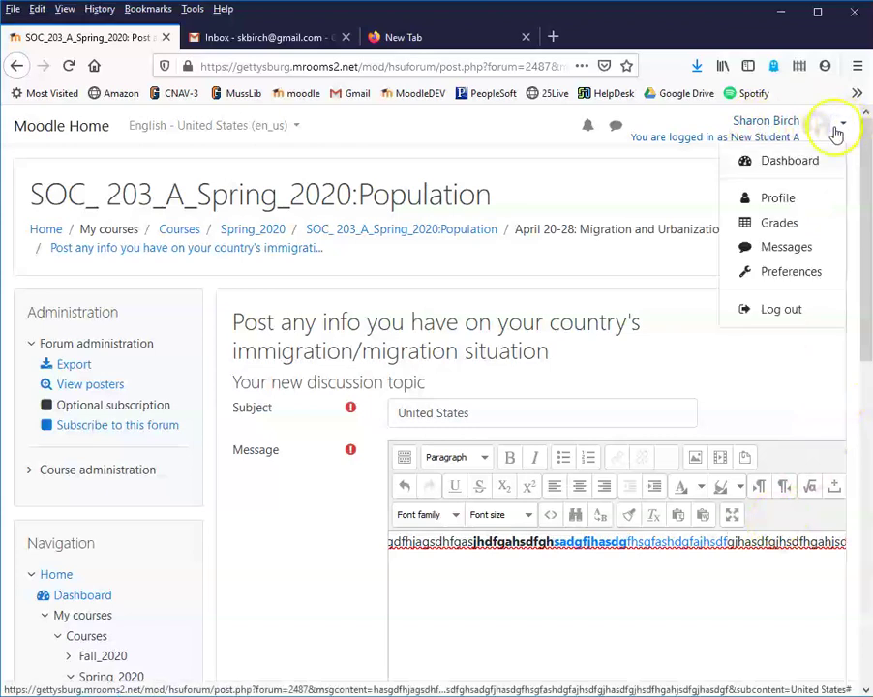
{"action": "left_click", "coordinate": [779, 271]}
{"action": "left_click", "coordinate": [535, 354]}
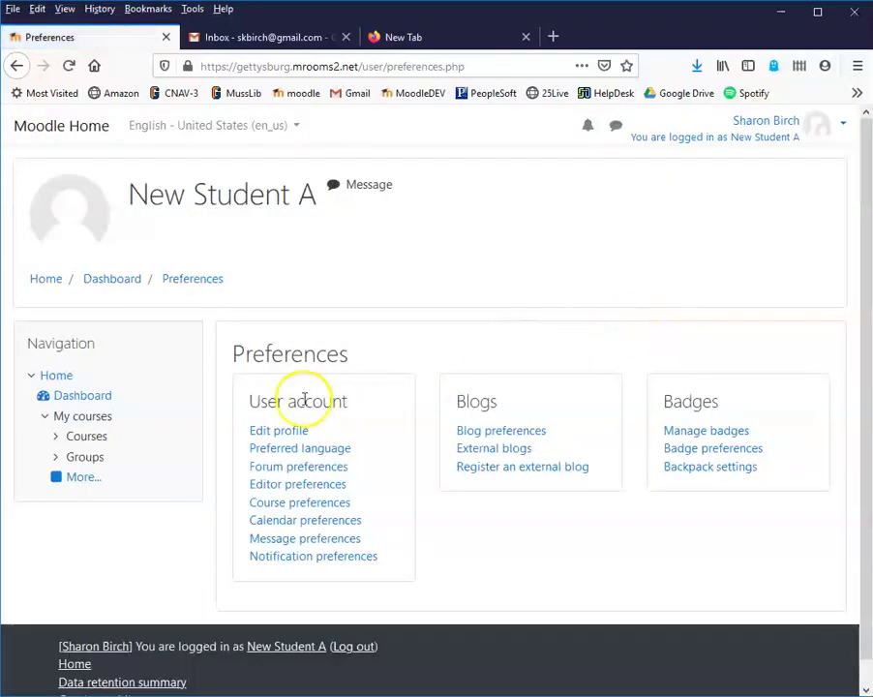
{"action": "left_click", "coordinate": [269, 488]}
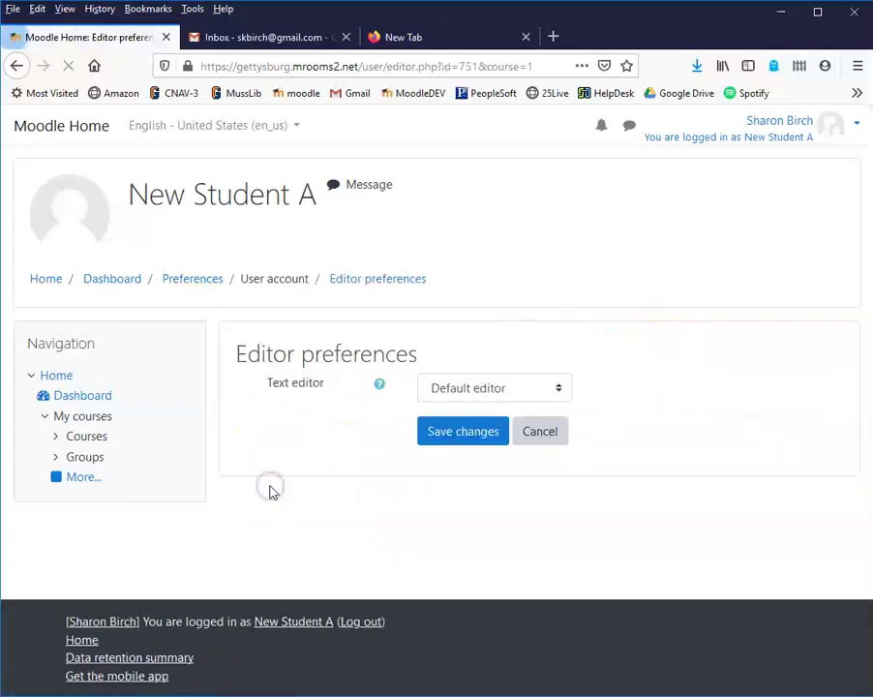
{"action": "left_click", "coordinate": [562, 387]}
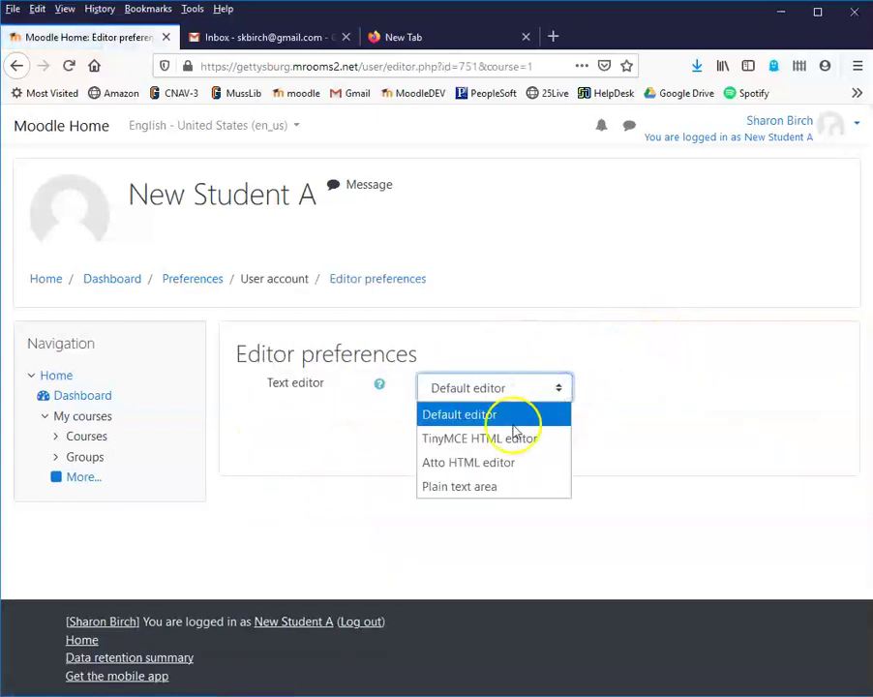
{"action": "left_click", "coordinate": [490, 462]}
{"action": "left_click", "coordinate": [462, 431]}
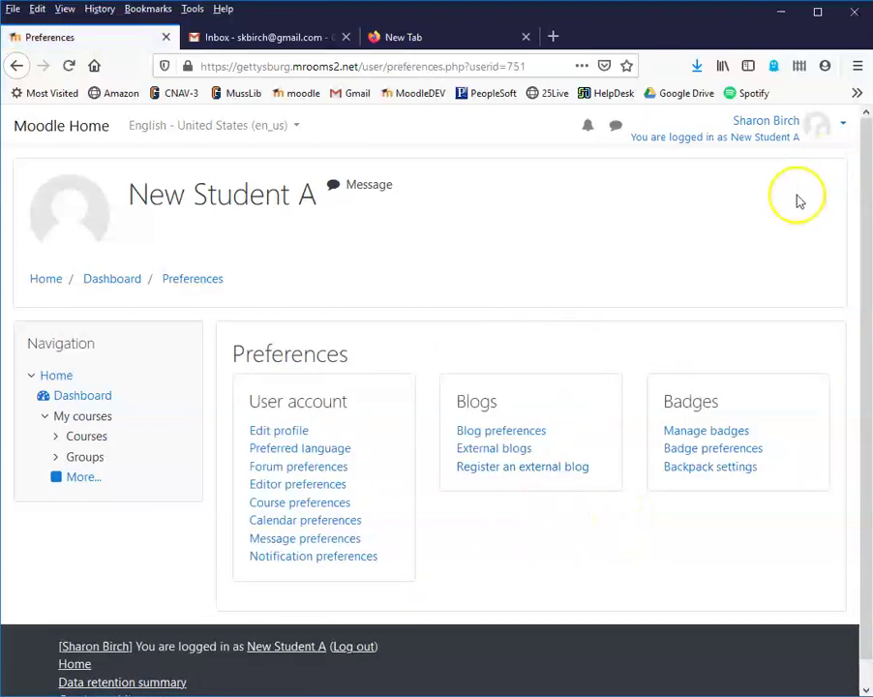
Return to the "United States" discussion draft and expand the Atto editor's additional formatting tools.
{"action": "left_click", "coordinate": [18, 66]}
{"action": "left_click", "coordinate": [19, 66]}
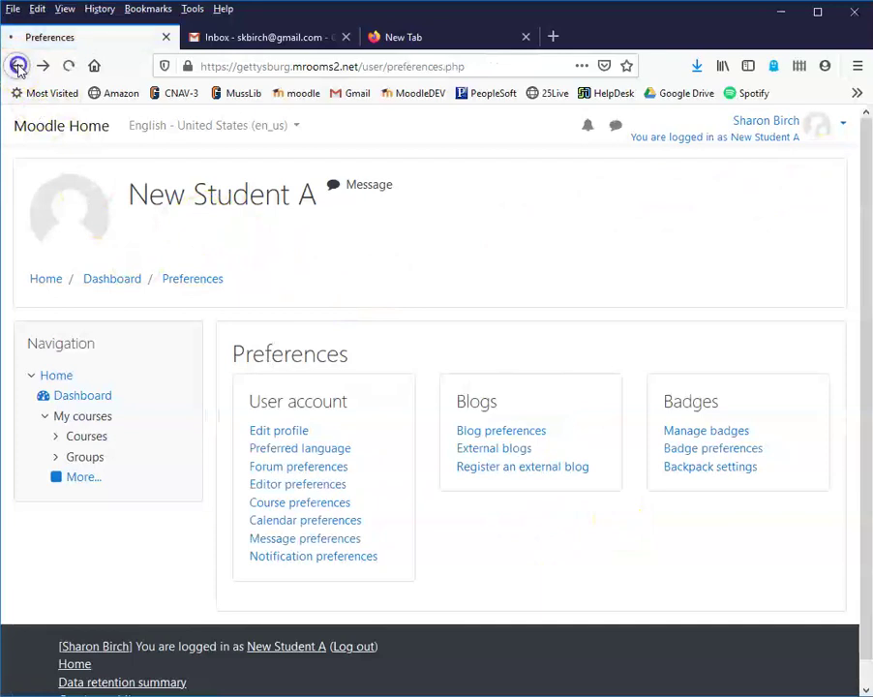
{"action": "left_click", "coordinate": [19, 66]}
{"action": "scroll", "coordinate": [600, 484], "scroll_direction": "down", "scroll_amount": 3}
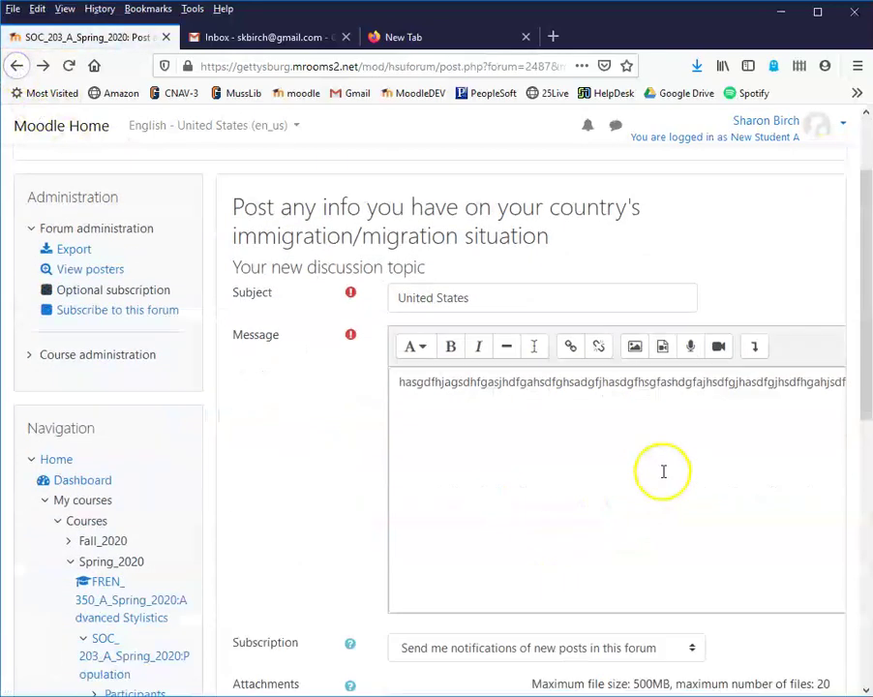
{"action": "scroll", "coordinate": [667, 464], "scroll_direction": "up", "scroll_amount": 3}
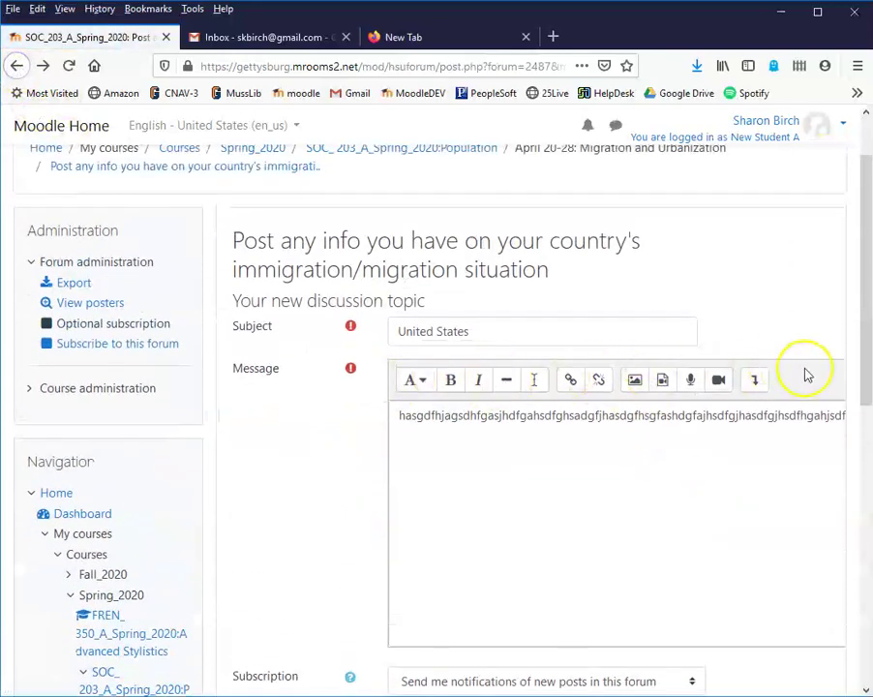
{"action": "left_click", "coordinate": [754, 379]}
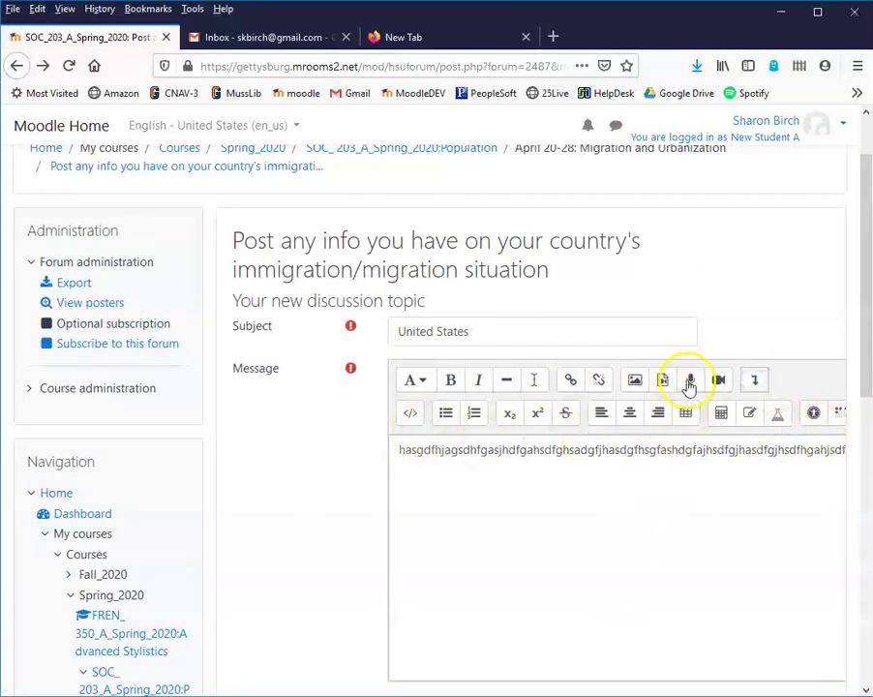
Start an audio recording for the message, allowing the site to use the Microphone (Mpow HC).
{"action": "left_click", "coordinate": [690, 383]}
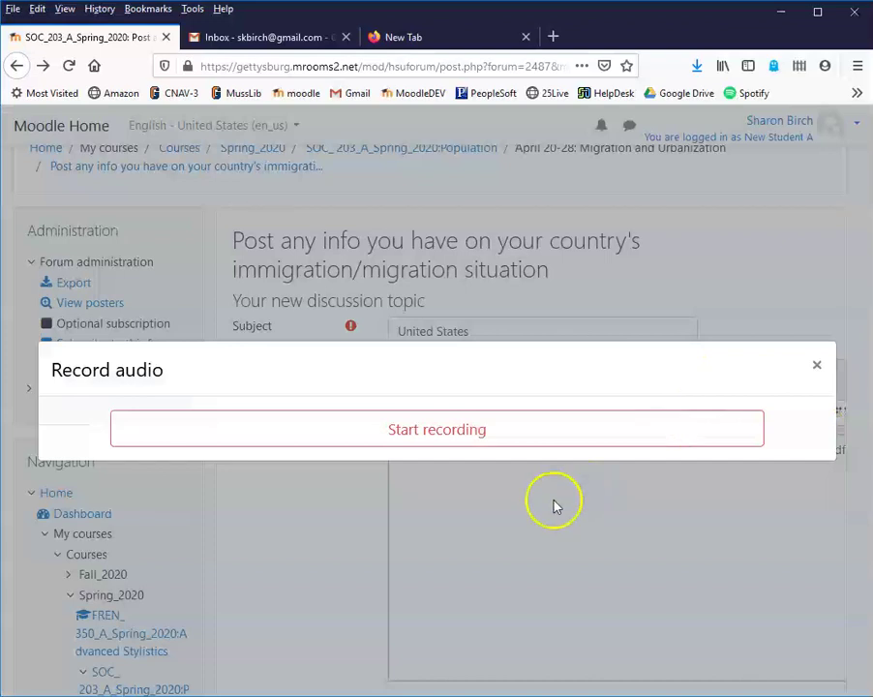
{"action": "left_click", "coordinate": [458, 432]}
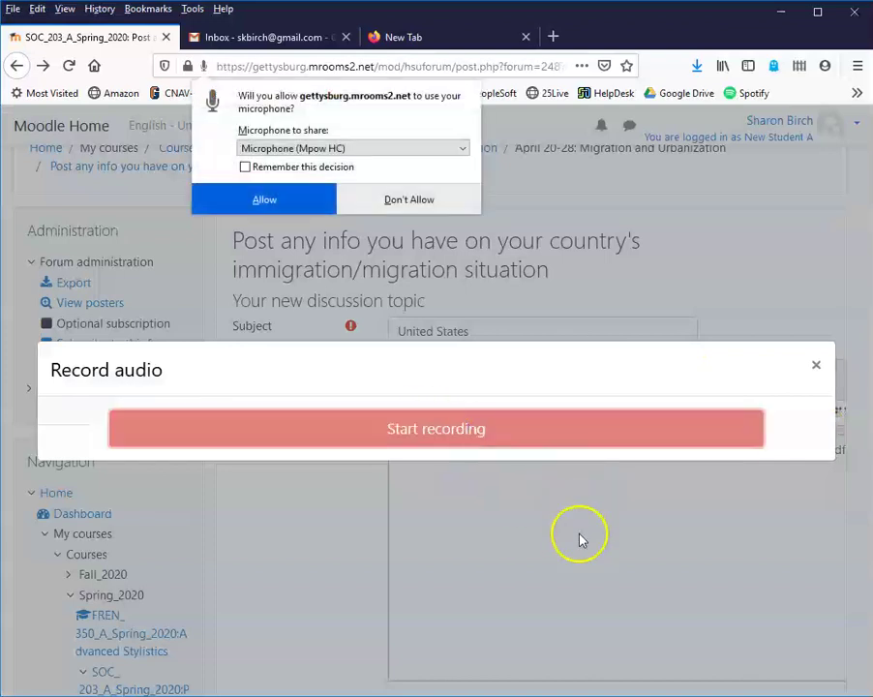
{"action": "left_click", "coordinate": [287, 200]}
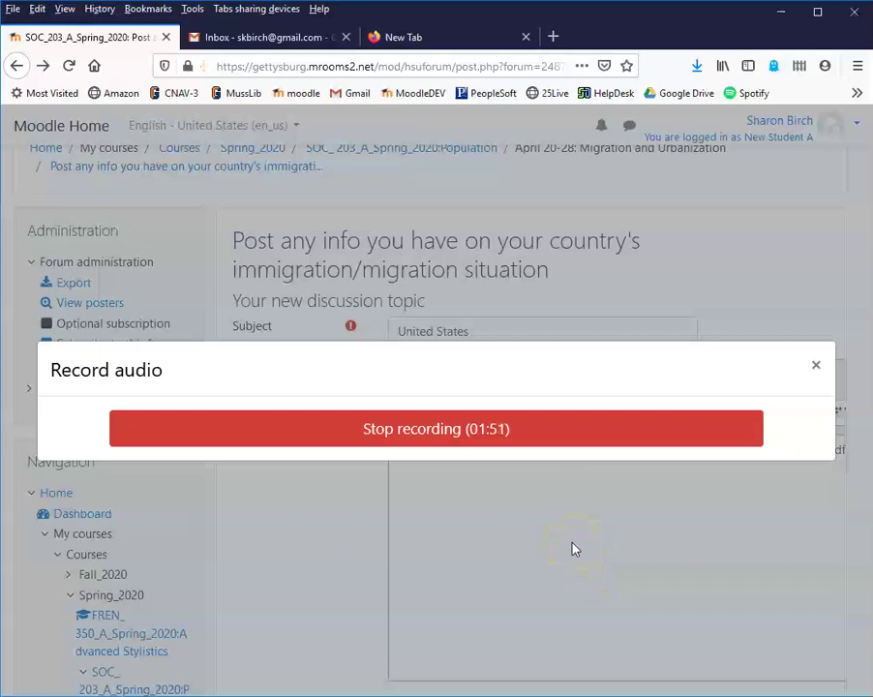
Stop the audio recording and attach it to the "United States" message.
{"action": "left_click", "coordinate": [510, 428]}
{"action": "left_click", "coordinate": [448, 472]}
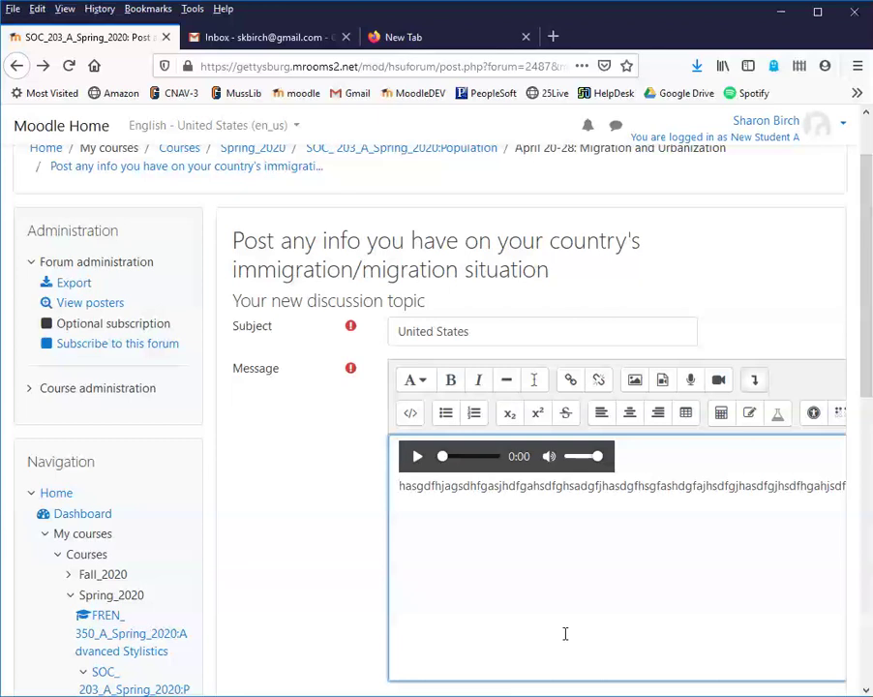
{"action": "scroll", "coordinate": [510, 534], "scroll_direction": "down", "scroll_amount": 1}
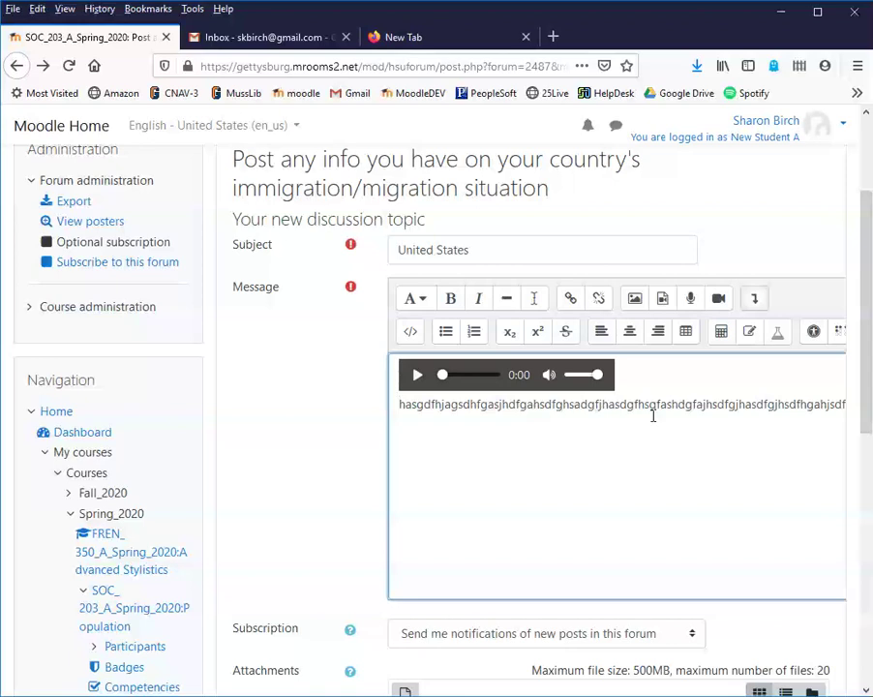
{"action": "scroll", "coordinate": [677, 341], "scroll_direction": "down", "scroll_amount": 3}
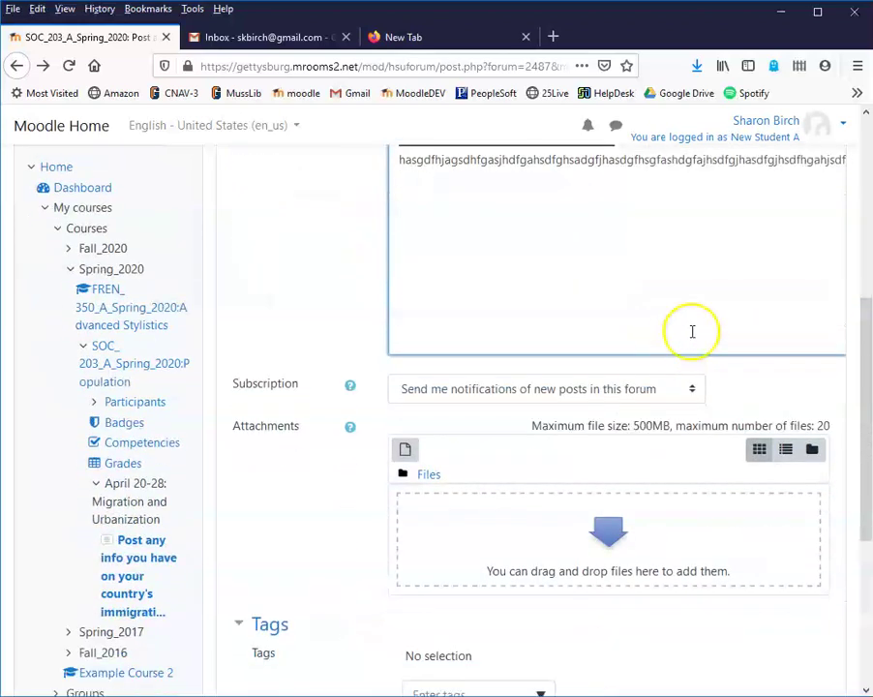
{"action": "scroll", "coordinate": [762, 242], "scroll_direction": "up", "scroll_amount": 5}
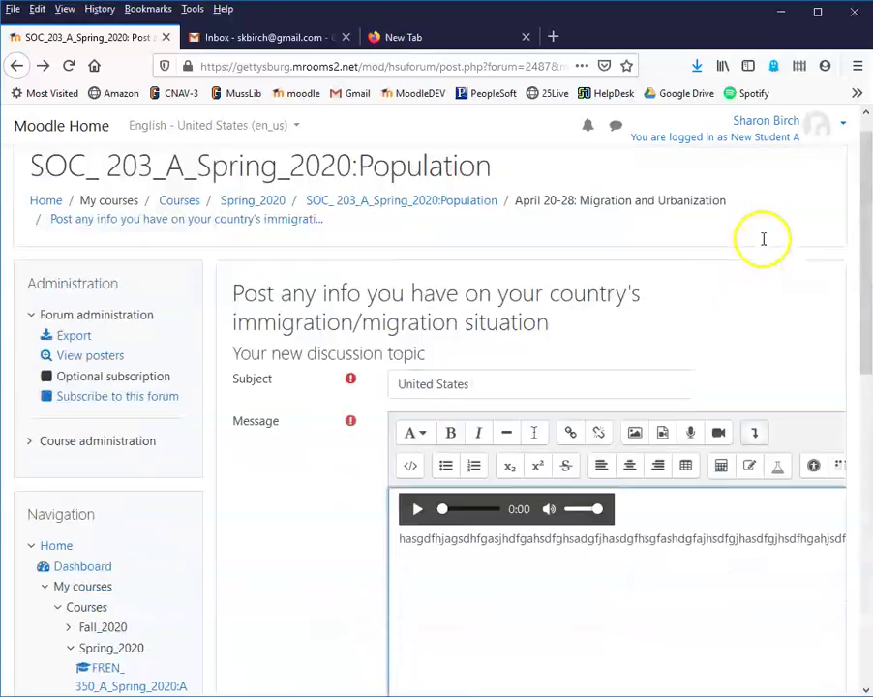
Set the subscription to "I don't want to be notified of new posts in this forum" and post the "United States" discussion to the forum.
{"action": "scroll", "coordinate": [548, 459], "scroll_direction": "down", "scroll_amount": 2}
{"action": "scroll", "coordinate": [547, 459], "scroll_direction": "down", "scroll_amount": 2}
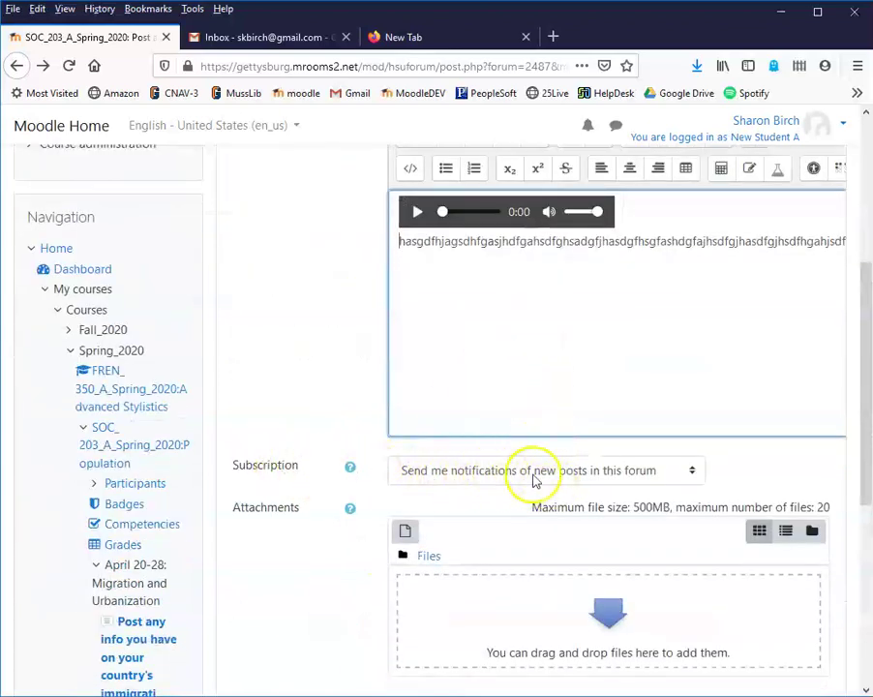
{"action": "left_click", "coordinate": [698, 470]}
{"action": "left_click", "coordinate": [634, 497]}
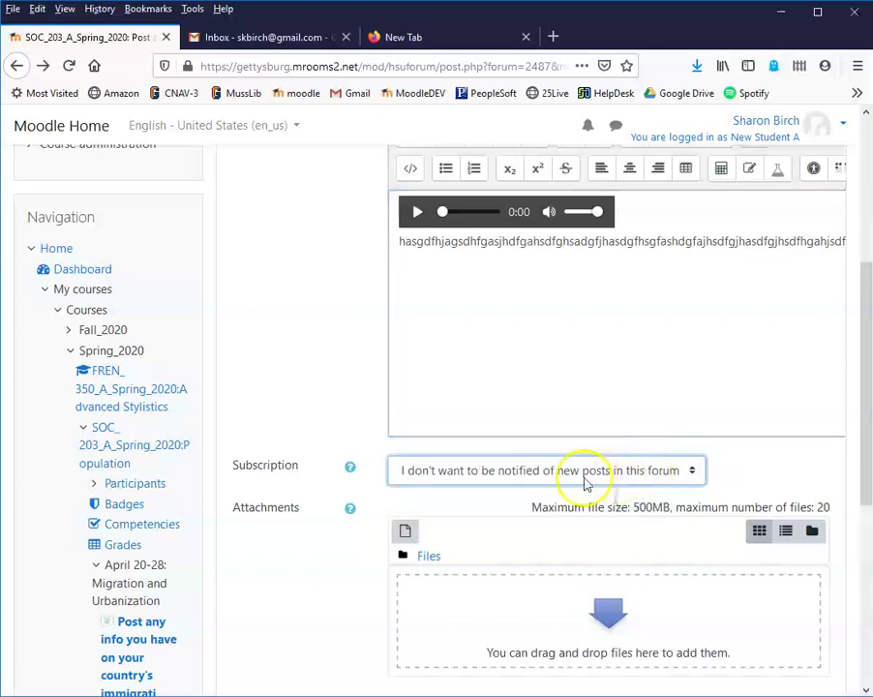
{"action": "scroll", "coordinate": [774, 426], "scroll_direction": "up", "scroll_amount": 2}
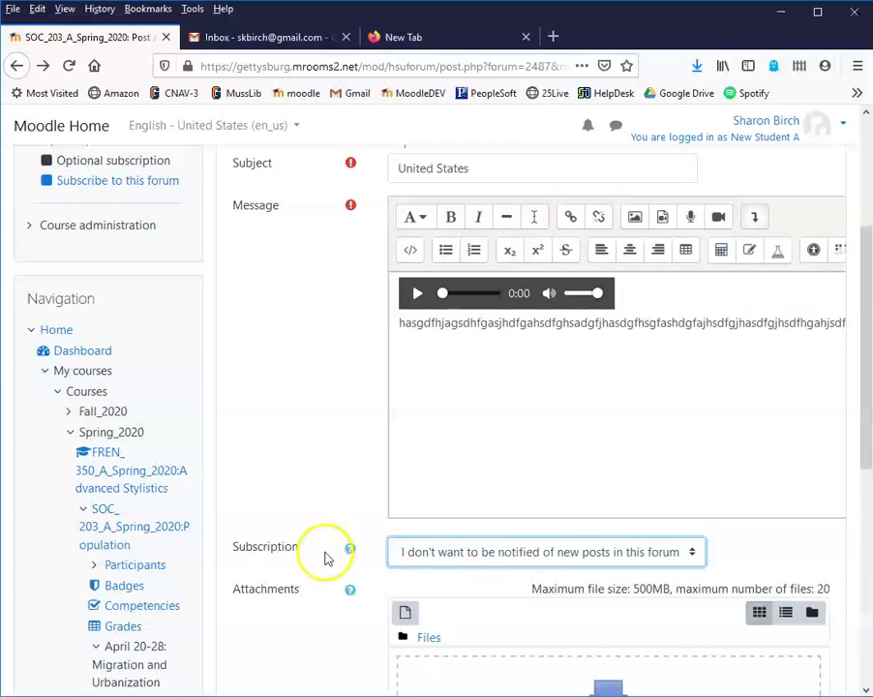
{"action": "scroll", "coordinate": [327, 559], "scroll_direction": "down", "scroll_amount": 3}
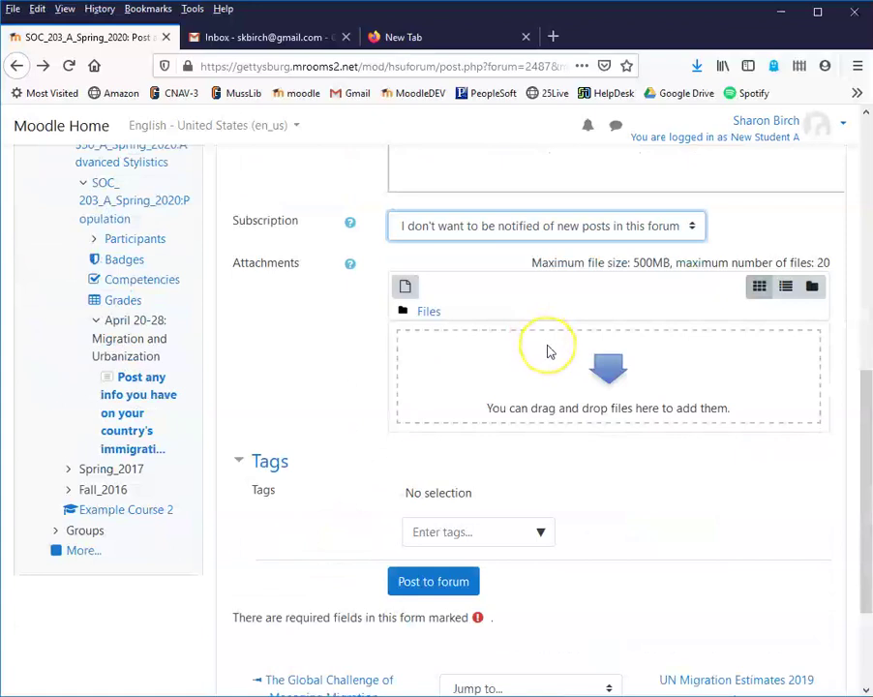
{"action": "scroll", "coordinate": [547, 351], "scroll_direction": "down", "scroll_amount": 1}
{"action": "left_click", "coordinate": [430, 499]}
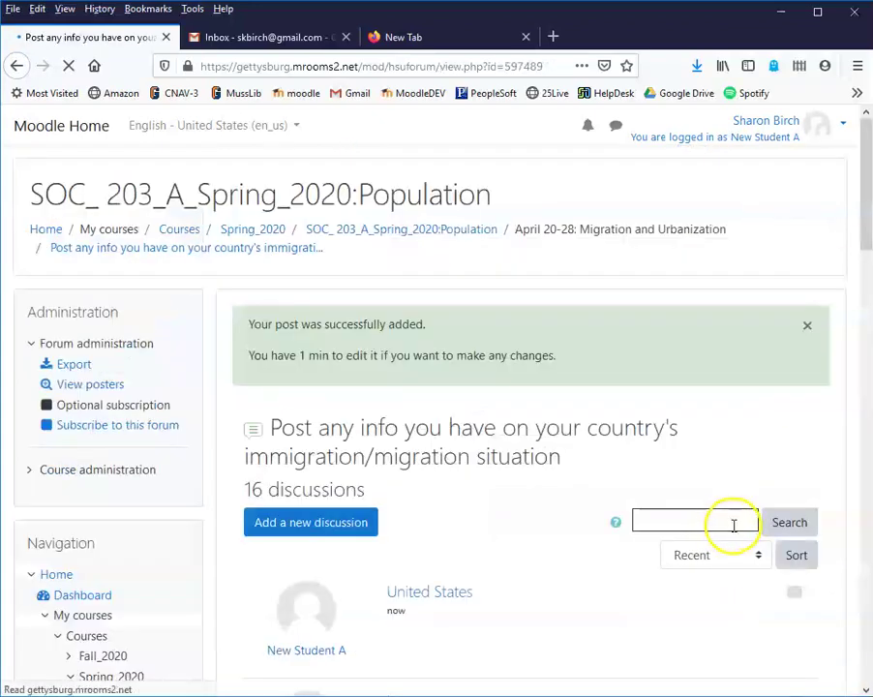
Open the posted "United States" discussion and review its audio player, message text and reply form.
{"action": "scroll", "coordinate": [582, 616], "scroll_direction": "down", "scroll_amount": 3}
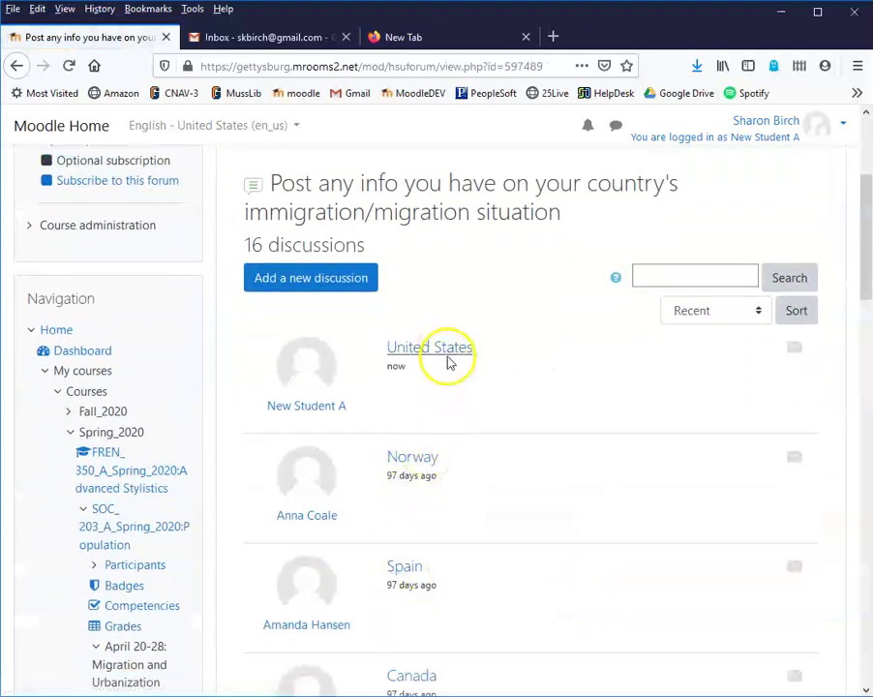
{"action": "left_click", "coordinate": [449, 350]}
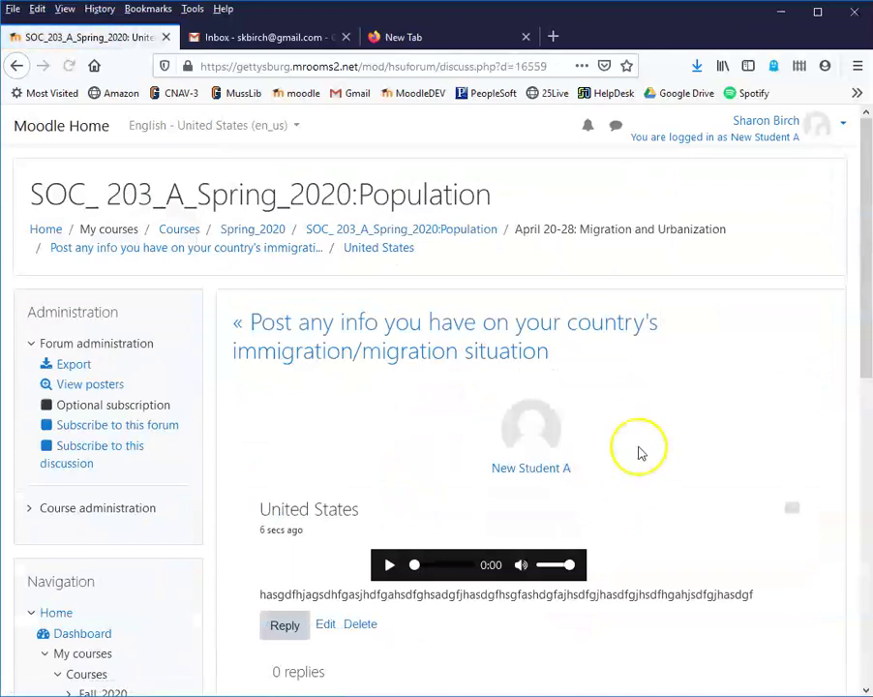
{"action": "scroll", "coordinate": [639, 447], "scroll_direction": "down", "scroll_amount": 2}
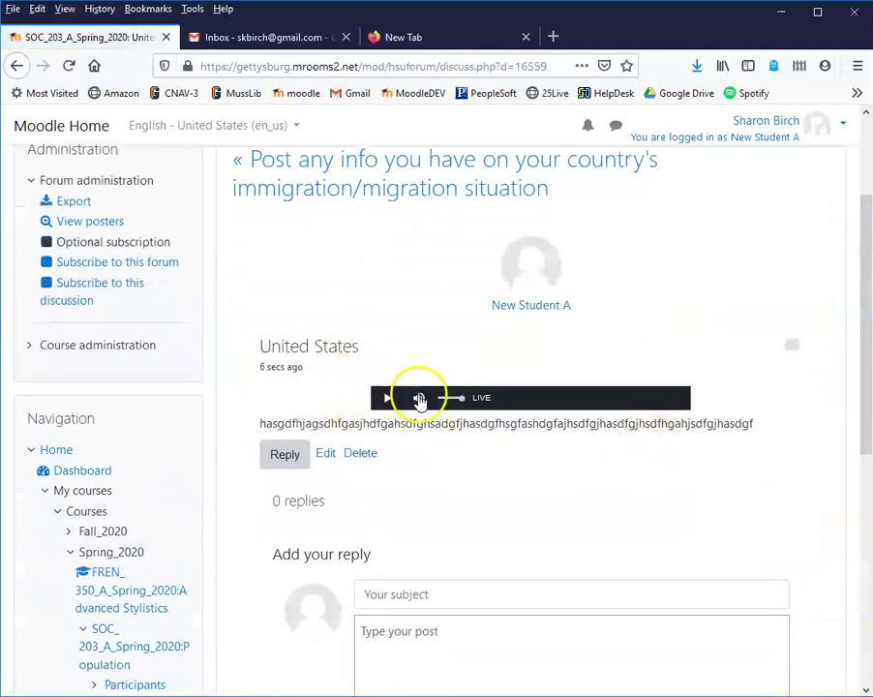
{"action": "scroll", "coordinate": [493, 462], "scroll_direction": "down", "scroll_amount": 1}
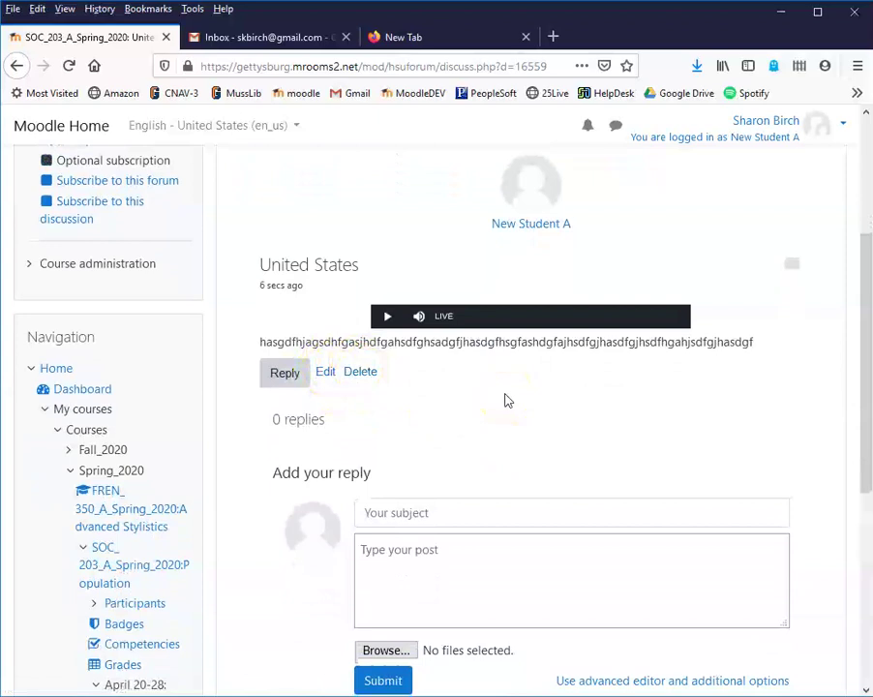
{"action": "scroll", "coordinate": [513, 395], "scroll_direction": "down", "scroll_amount": 2}
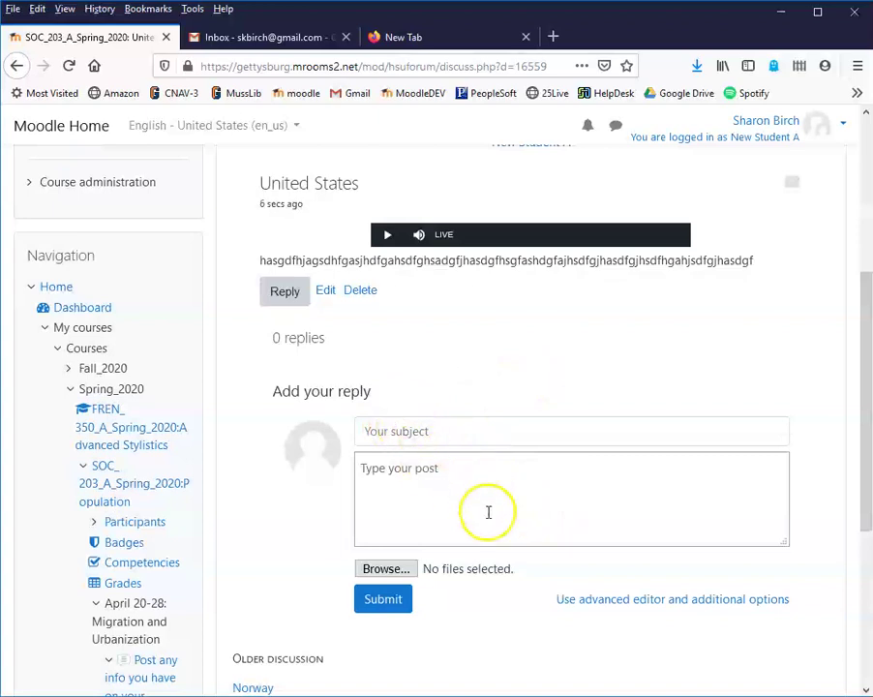
{"action": "scroll", "coordinate": [702, 441], "scroll_direction": "up", "scroll_amount": 6}
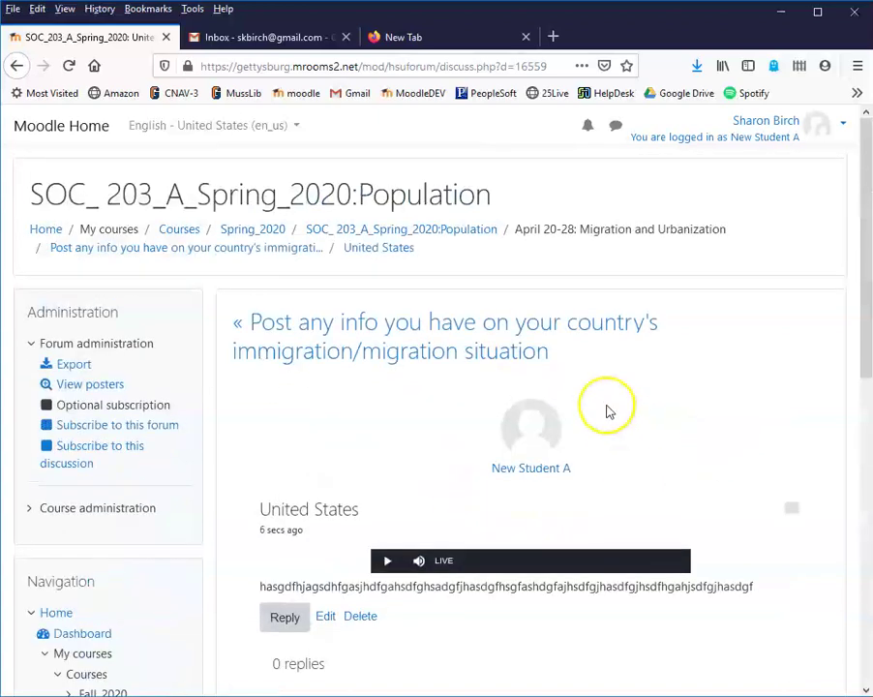
Return to the forum's discussion list and open the "Norway" discussion.
{"action": "left_click", "coordinate": [238, 329]}
{"action": "scroll", "coordinate": [550, 395], "scroll_direction": "down", "scroll_amount": 4}
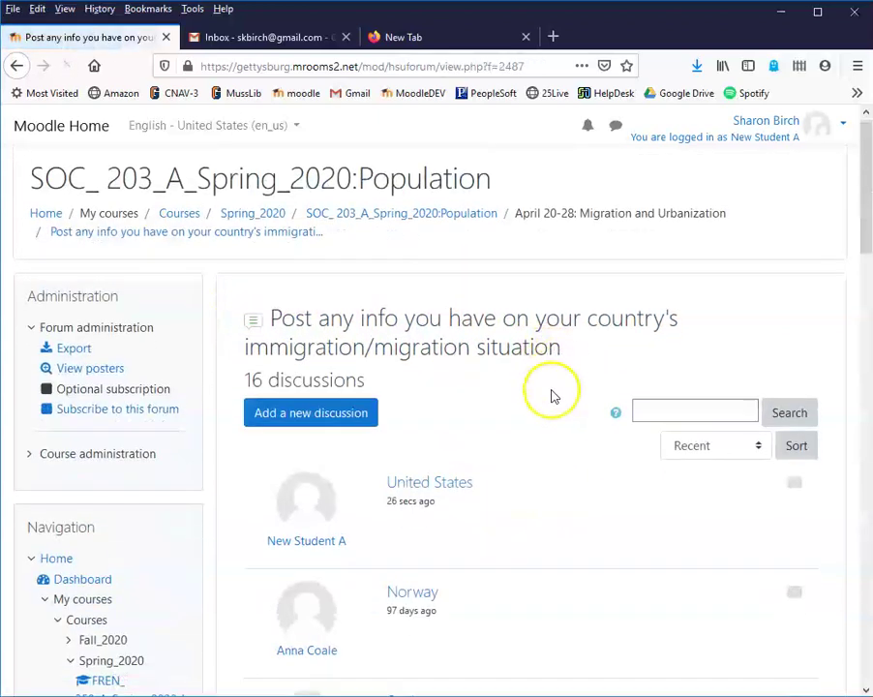
{"action": "left_click", "coordinate": [429, 448]}
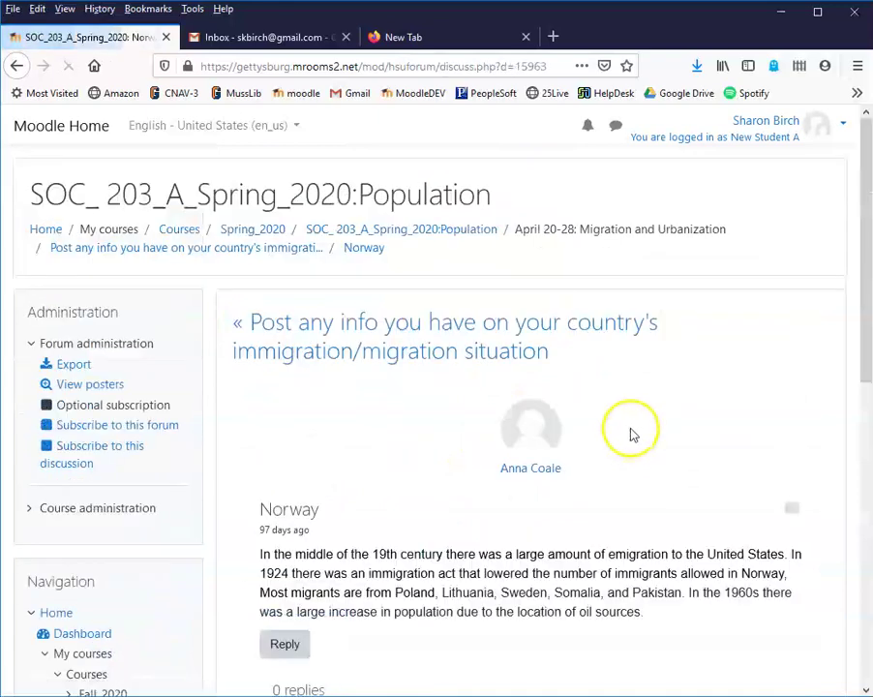
Submit a reply to the "Norway" discussion with the subject "fdasd" and the text "sdfdfdfsdfsdf".
{"action": "scroll", "coordinate": [625, 426], "scroll_direction": "down", "scroll_amount": 5}
{"action": "left_click", "coordinate": [420, 377]}
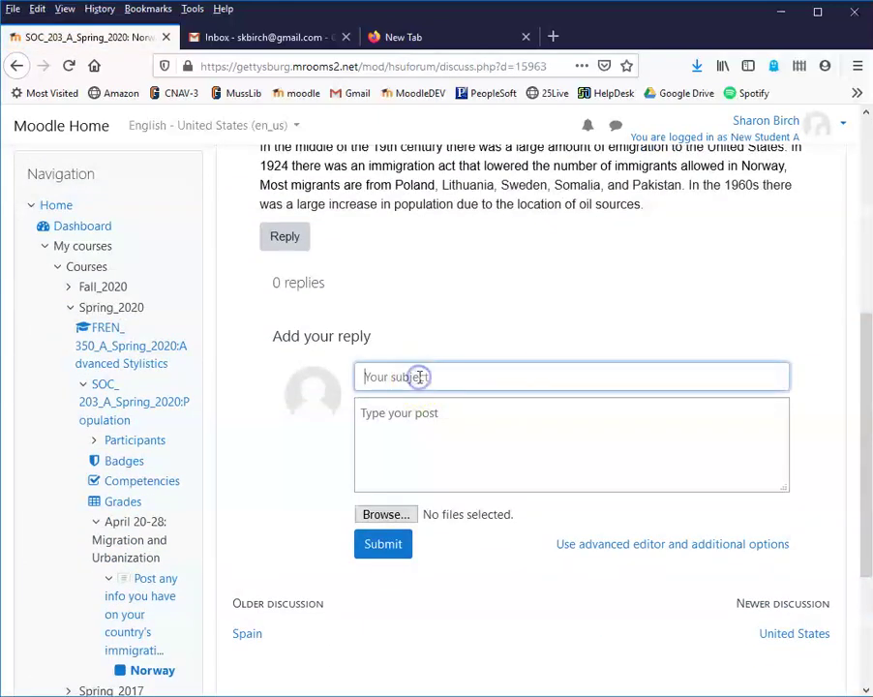
{"action": "type", "text": "fdasd"}
{"action": "left_click", "coordinate": [451, 411]}
{"action": "type", "text": "sdfdfdfsdfsdf"}
{"action": "left_click", "coordinate": [389, 548]}
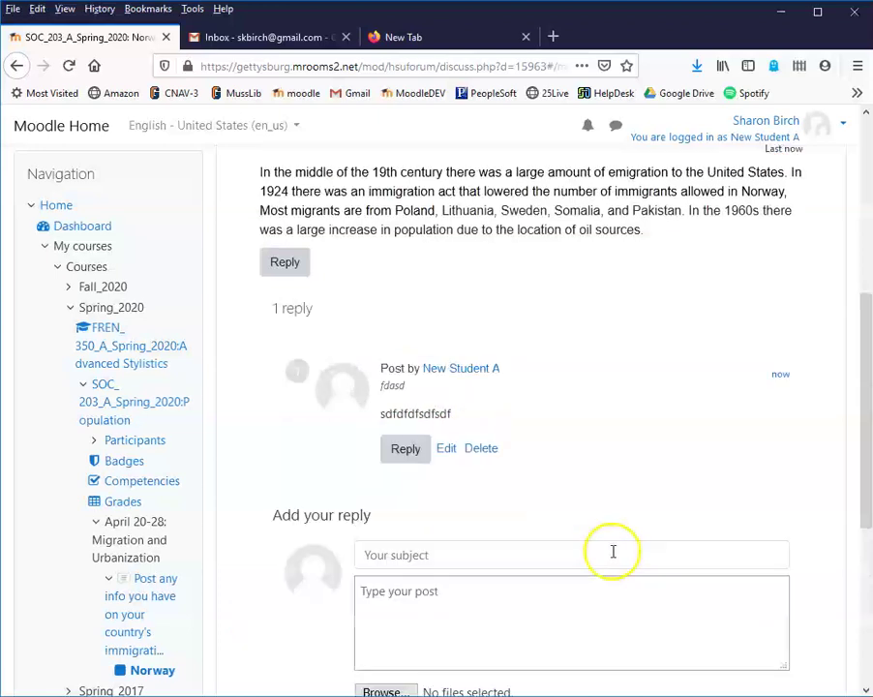
Return to the forum's discussion list and look through the listed discussions.
{"action": "scroll", "coordinate": [694, 449], "scroll_direction": "up", "scroll_amount": 5}
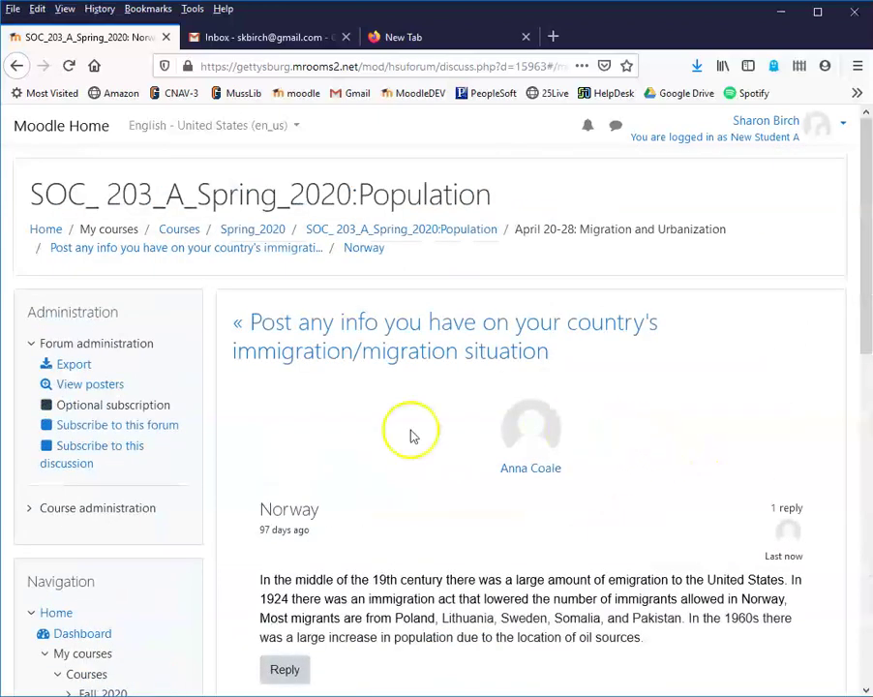
{"action": "left_click", "coordinate": [298, 329]}
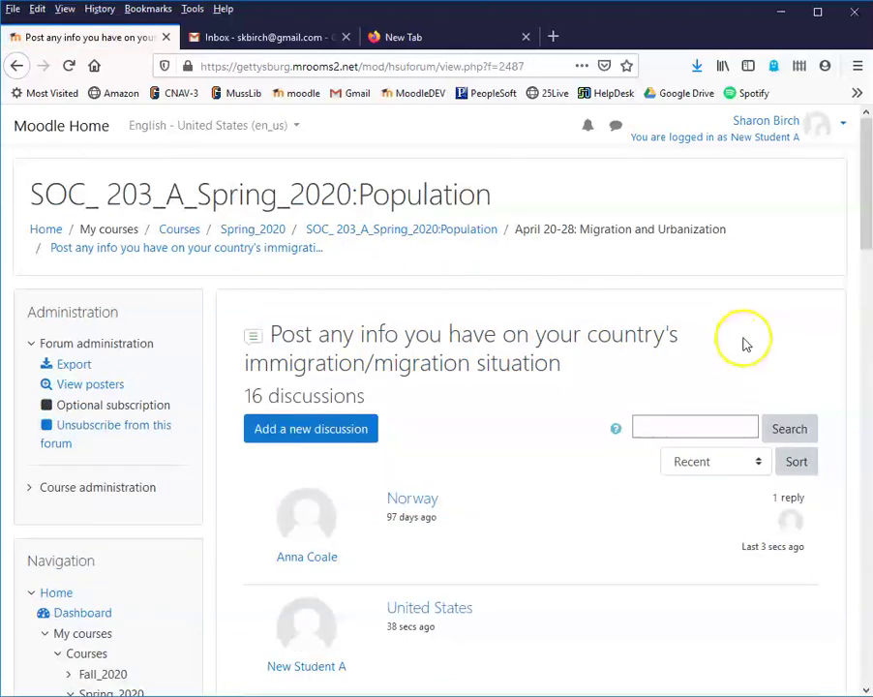
{"action": "scroll", "coordinate": [571, 532], "scroll_direction": "down", "scroll_amount": 3}
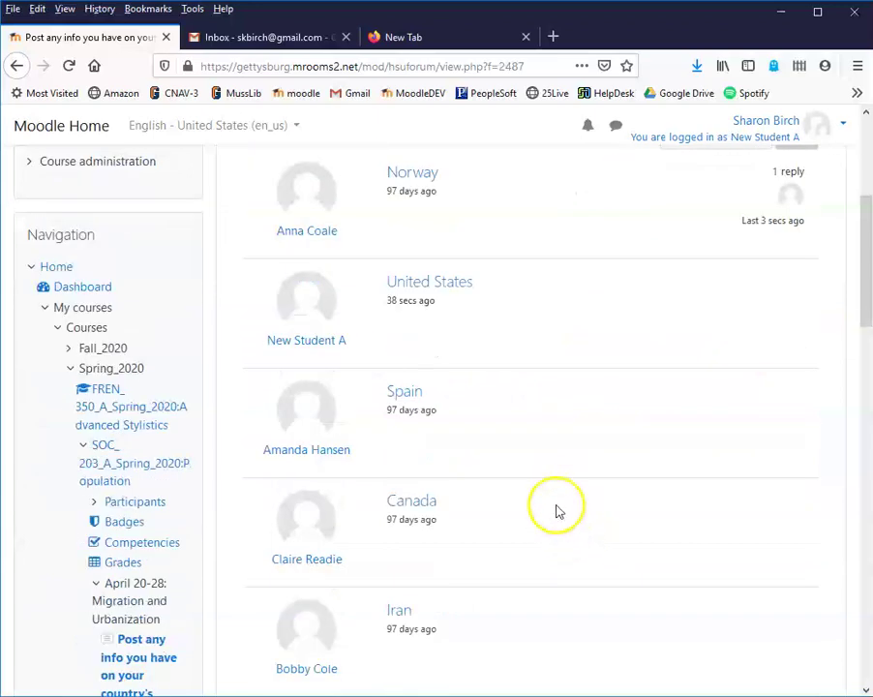
{"action": "scroll", "coordinate": [557, 511], "scroll_direction": "up", "scroll_amount": 3}
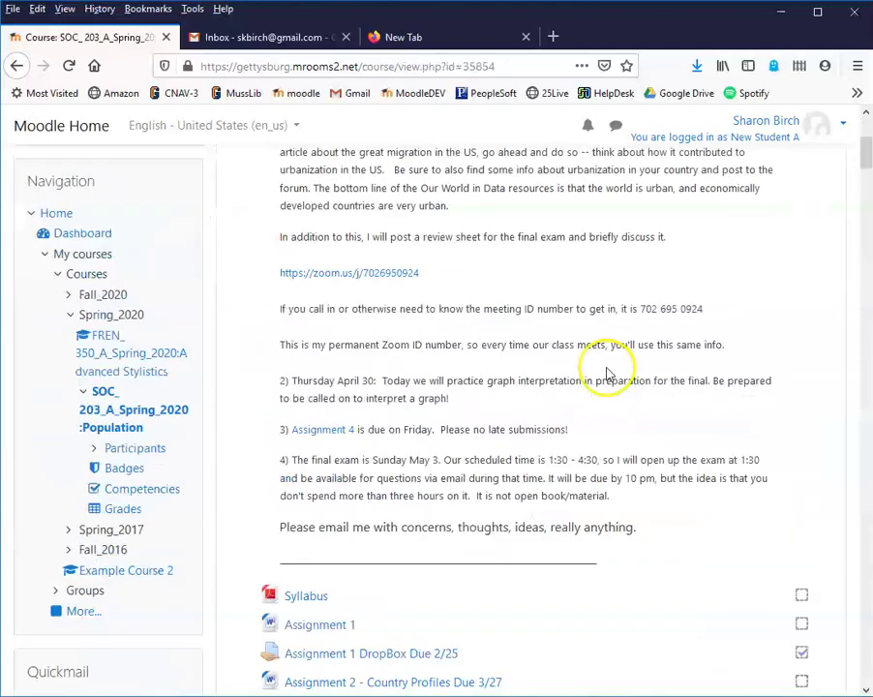
On the SOC_203 course page, look over the activity list and open the "Discussion for the last week" forum.
{"action": "scroll", "coordinate": [600, 366], "scroll_direction": "down", "scroll_amount": 10}
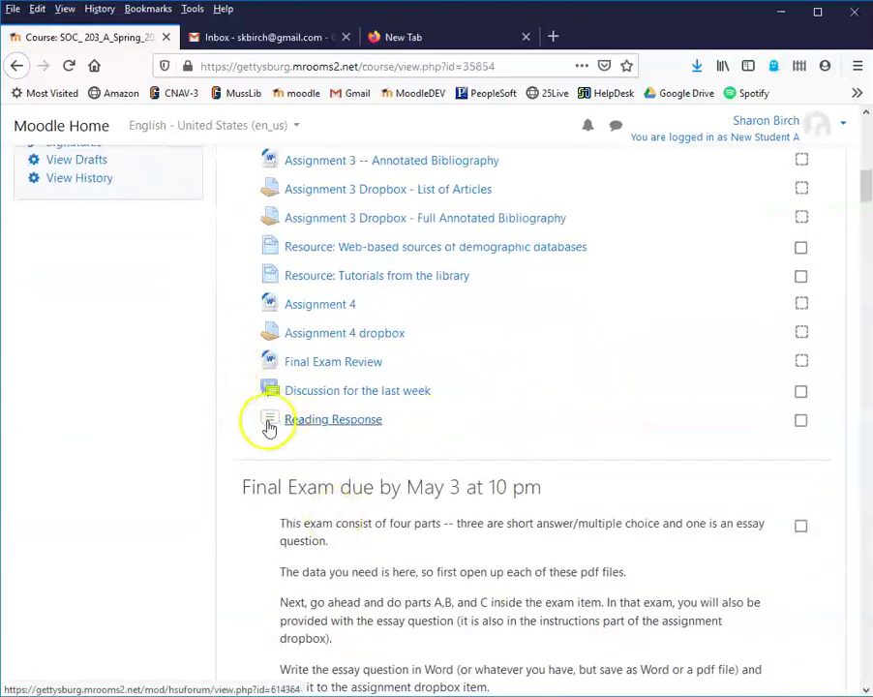
{"action": "scroll", "coordinate": [229, 412], "scroll_direction": "up", "scroll_amount": 3}
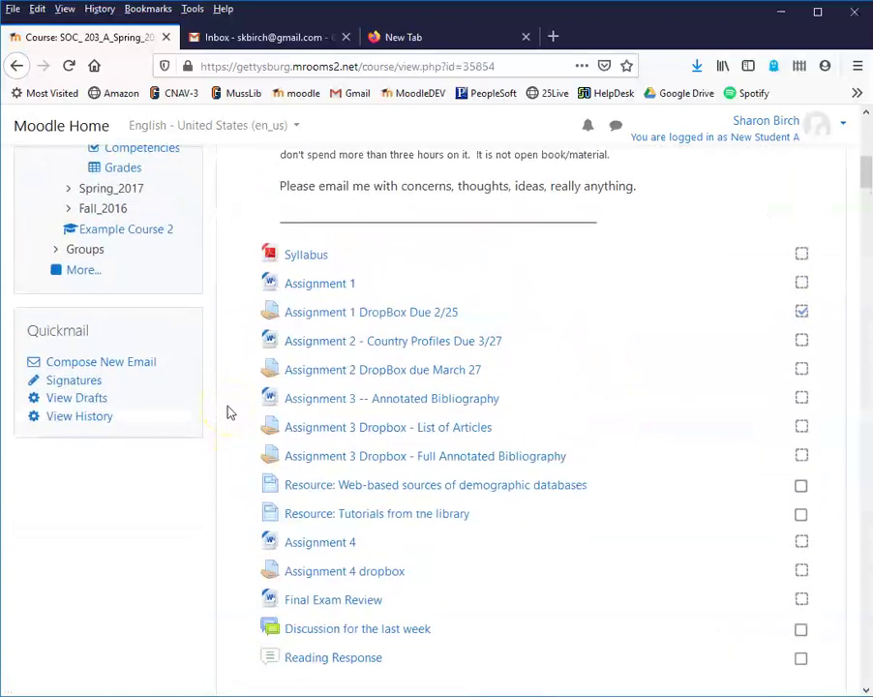
{"action": "scroll", "coordinate": [232, 402], "scroll_direction": "down", "scroll_amount": 4}
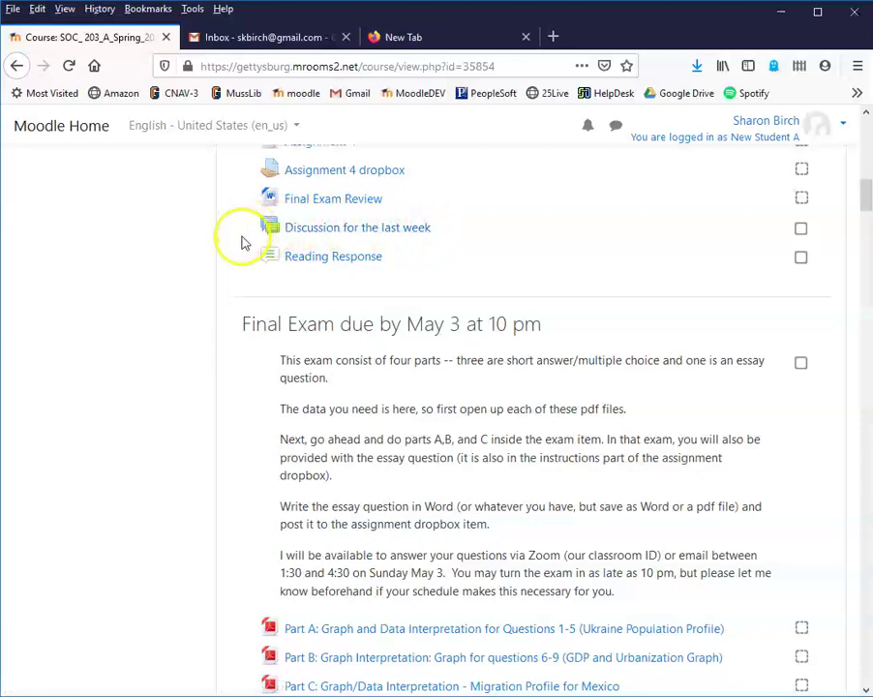
{"action": "left_click", "coordinate": [345, 229]}
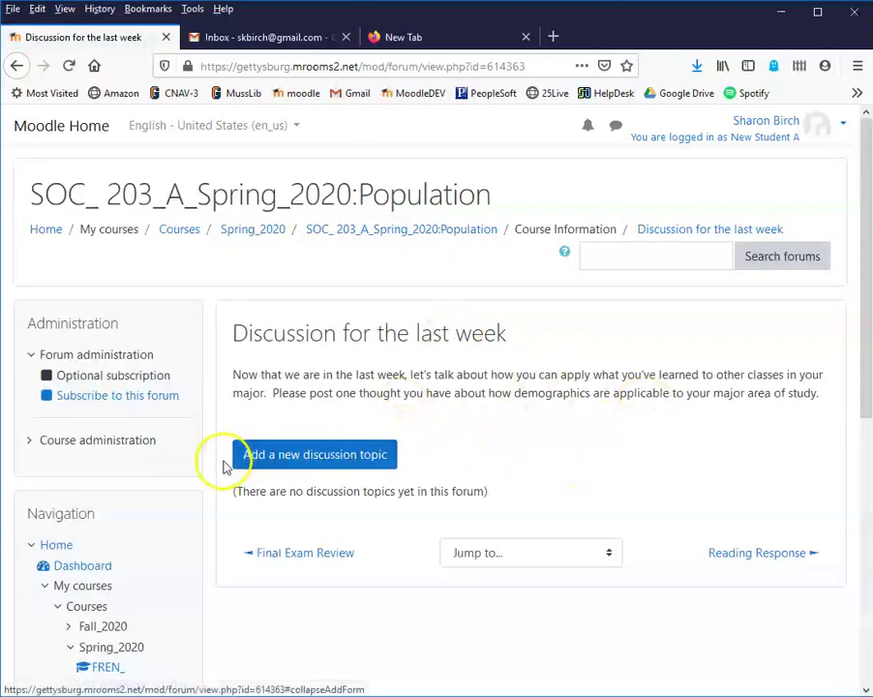
Start a new discussion topic with the subject "sdfafds" and the message "adsfadsf".
{"action": "left_click", "coordinate": [341, 458]}
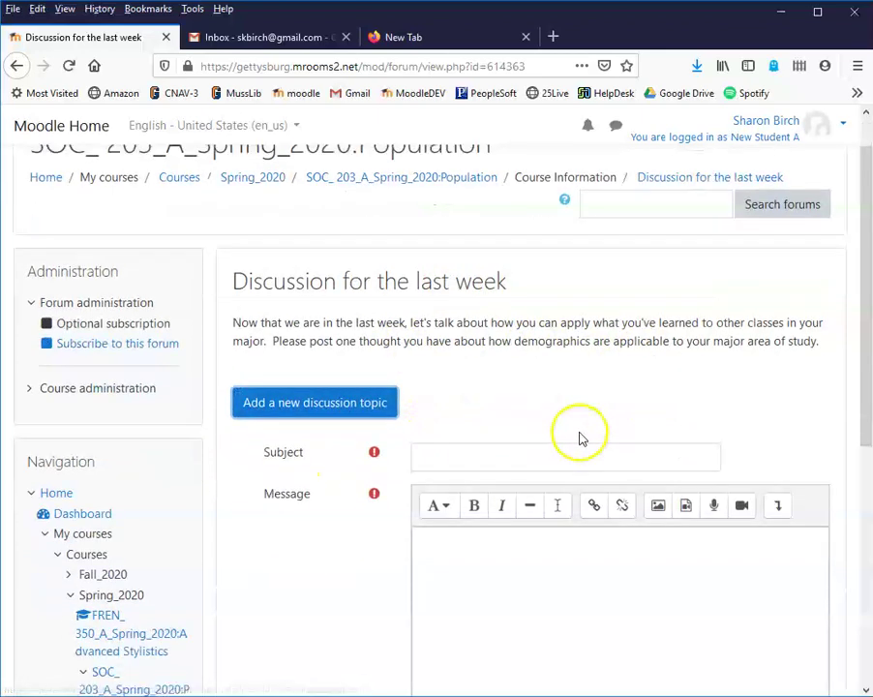
{"action": "scroll", "coordinate": [570, 432], "scroll_direction": "down", "scroll_amount": 2}
{"action": "left_click", "coordinate": [499, 259]}
{"action": "type", "text": "sdfafds"}
{"action": "left_click", "coordinate": [483, 375]}
{"action": "type", "text": "adsfadsf"}
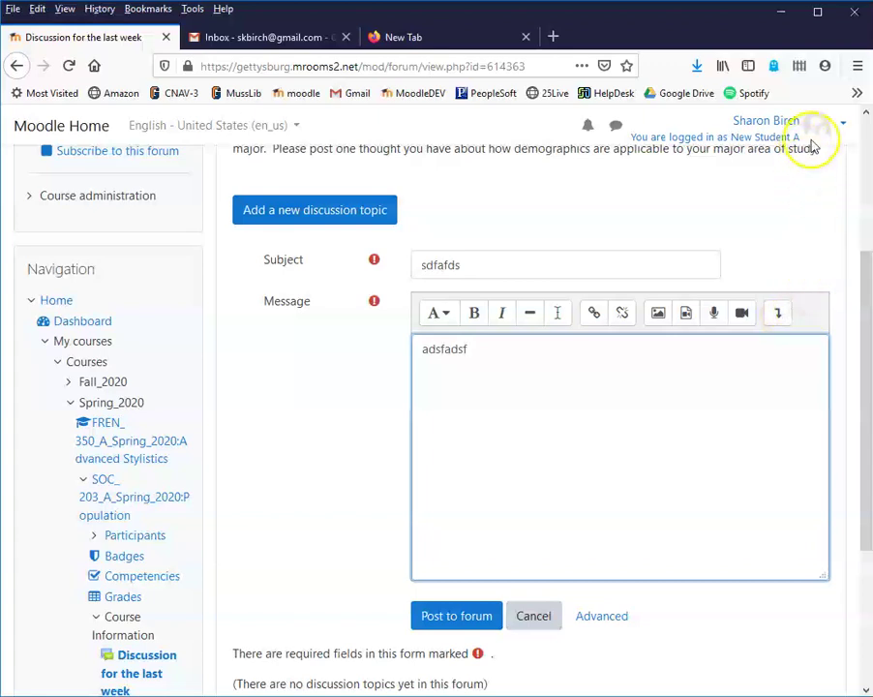
Check the account options, and expand the message editor's additional formatting tools.
{"action": "left_click", "coordinate": [845, 126]}
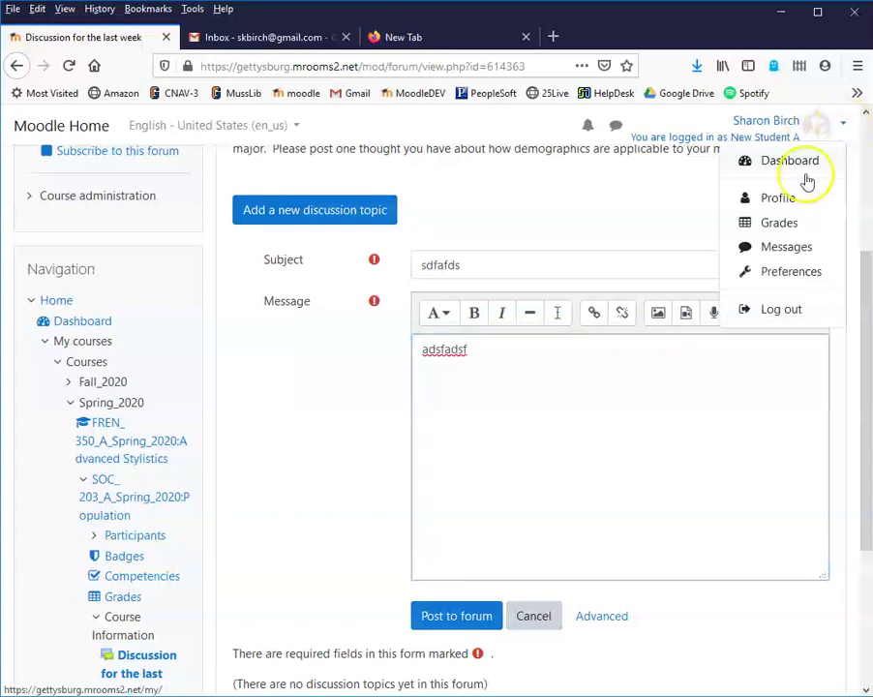
{"action": "left_click", "coordinate": [604, 207]}
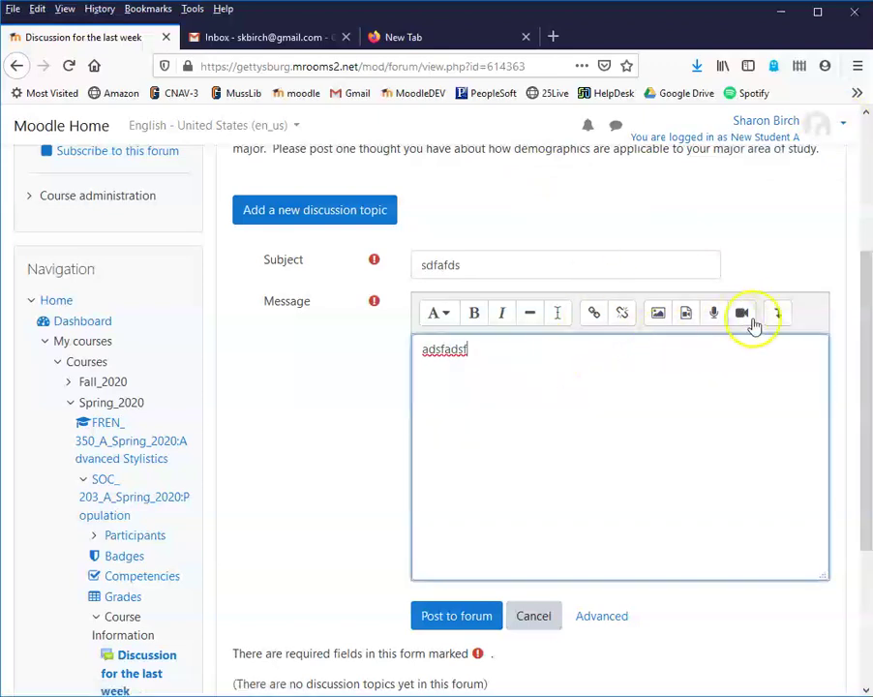
{"action": "left_click", "coordinate": [776, 314]}
{"action": "double_click", "coordinate": [435, 426]}
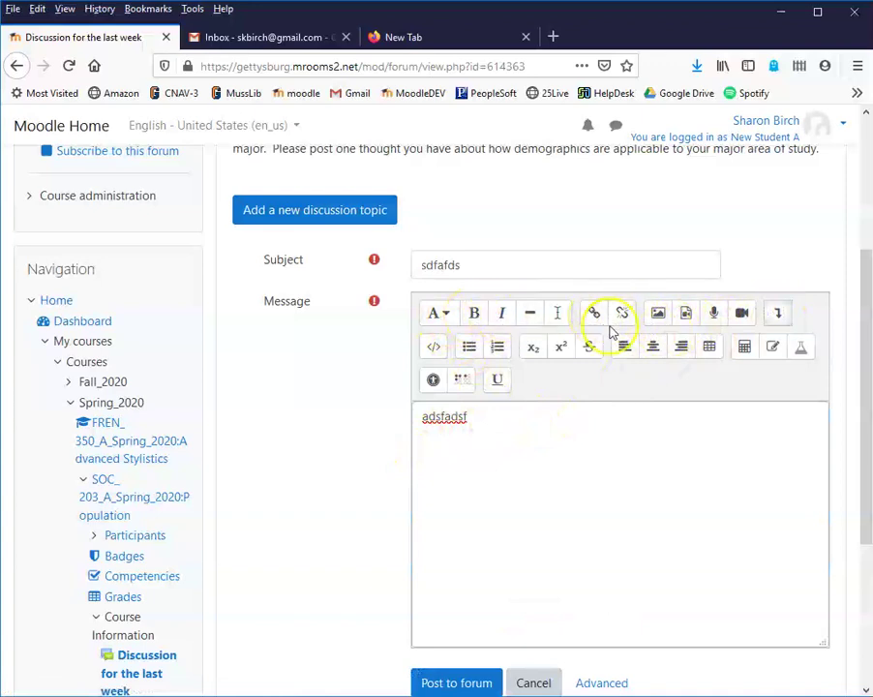
{"action": "left_click", "coordinate": [484, 418]}
Post the "sdfafds" topic to the "Discussion for the last week" forum.
{"action": "scroll", "coordinate": [354, 504], "scroll_direction": "down", "scroll_amount": 3}
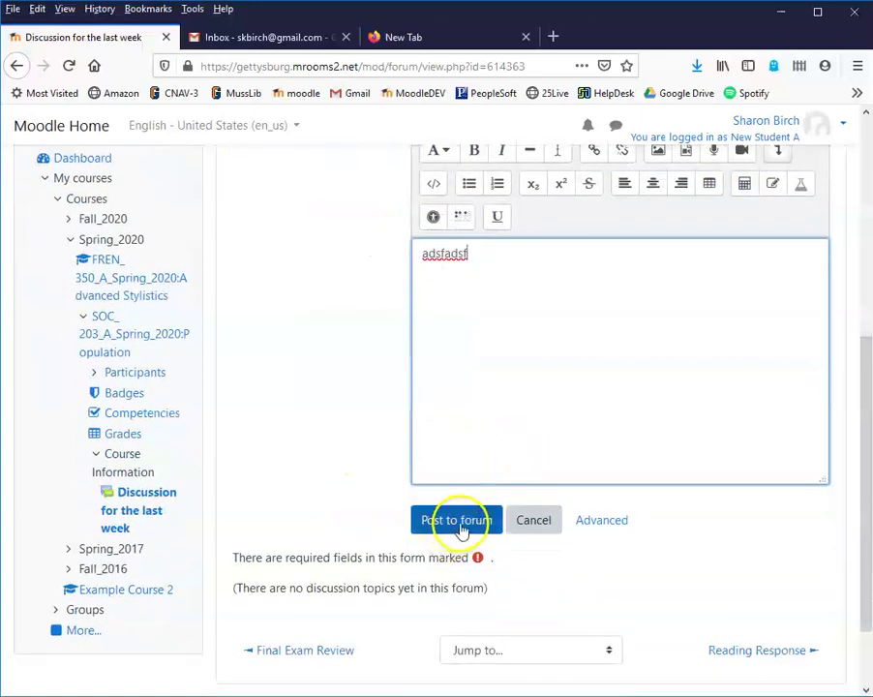
{"action": "scroll", "coordinate": [733, 466], "scroll_direction": "down", "scroll_amount": 2}
{"action": "scroll", "coordinate": [508, 559], "scroll_direction": "up", "scroll_amount": 4}
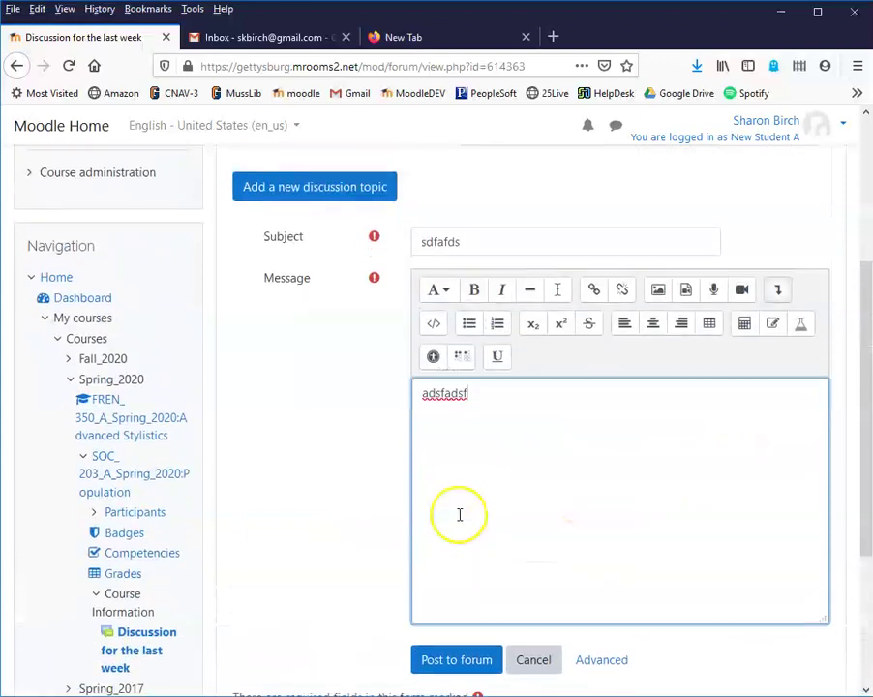
{"action": "scroll", "coordinate": [451, 512], "scroll_direction": "down", "scroll_amount": 2}
{"action": "left_click", "coordinate": [447, 507]}
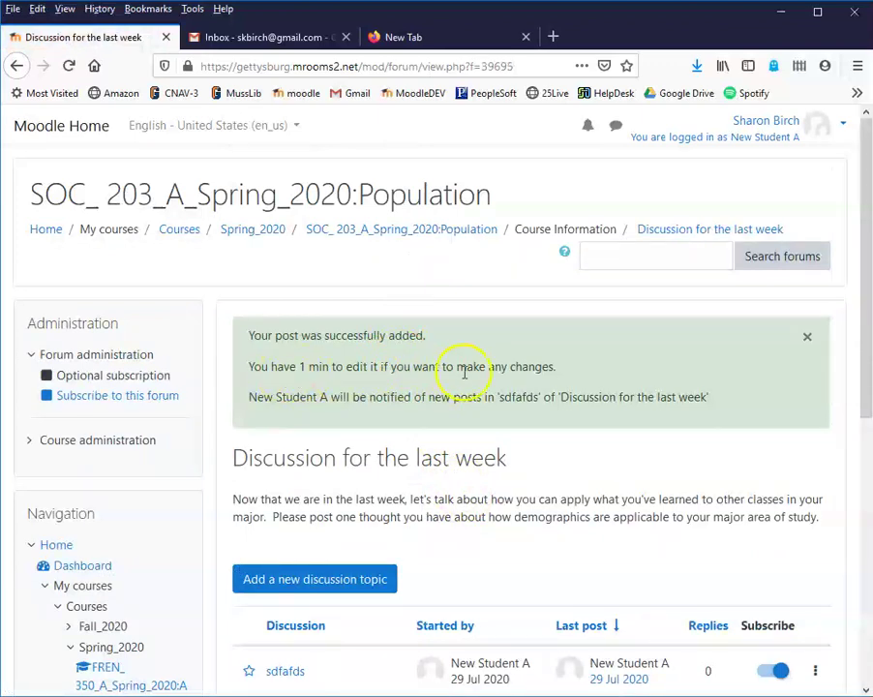
Unsubscribe from the "sdfafds" discussion in the forum's discussion list, and check that discussion's additional options.
{"action": "scroll", "coordinate": [457, 369], "scroll_direction": "down", "scroll_amount": 3}
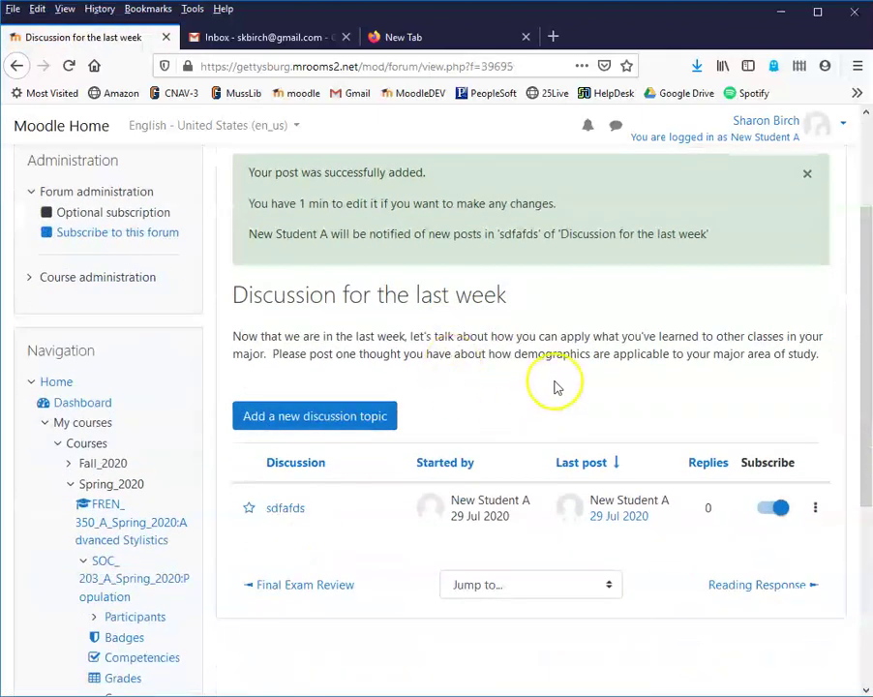
{"action": "scroll", "coordinate": [547, 368], "scroll_direction": "down", "scroll_amount": 3}
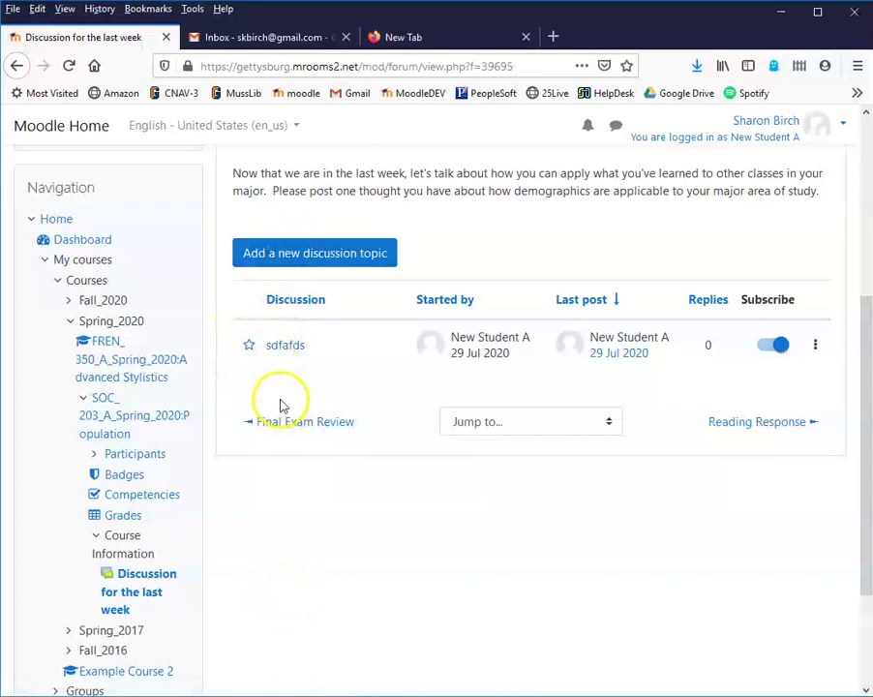
{"action": "left_click", "coordinate": [764, 346]}
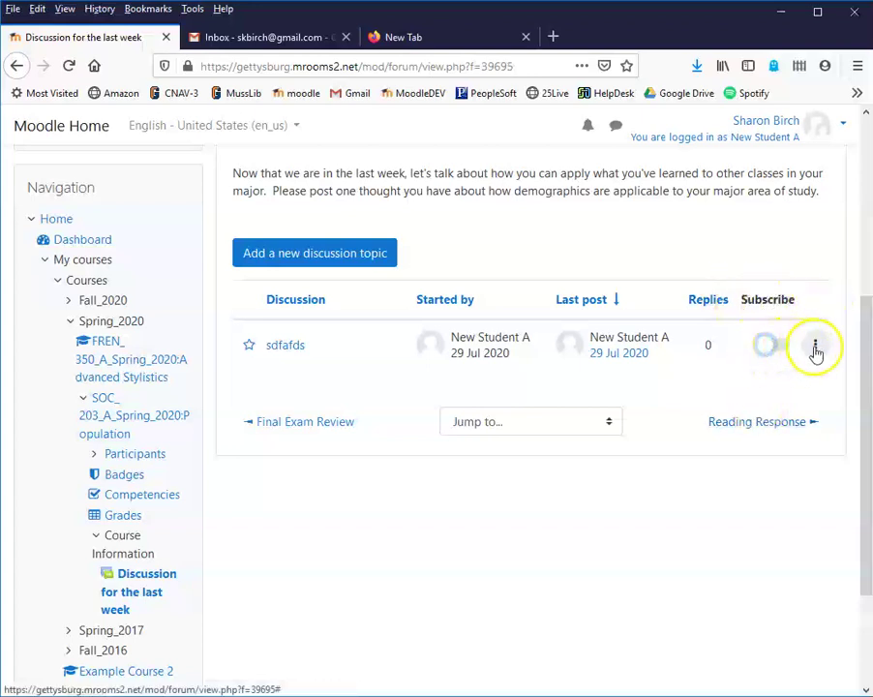
{"action": "left_click", "coordinate": [792, 389]}
{"action": "left_click", "coordinate": [821, 295]}
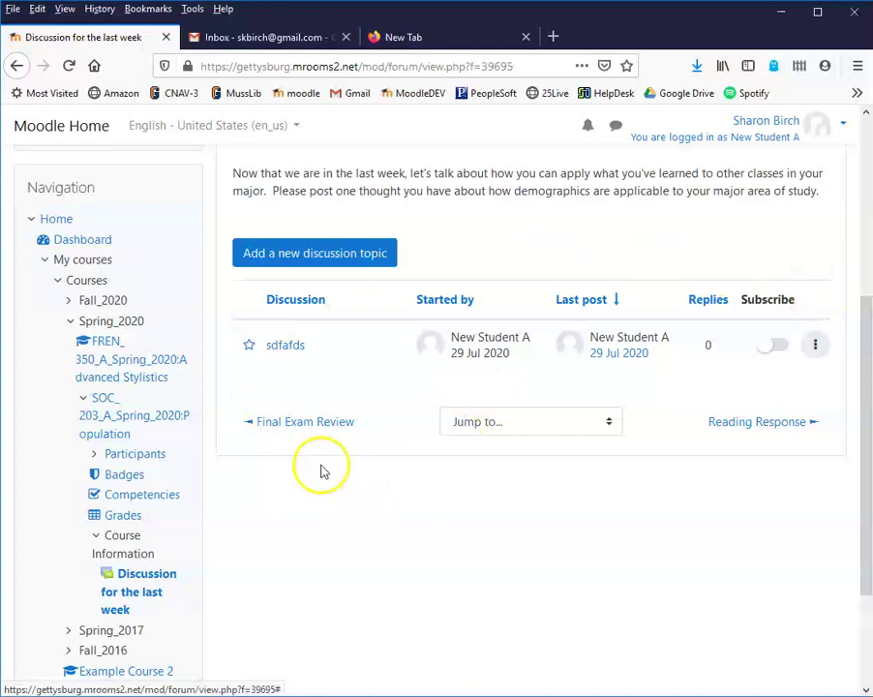
Post a new discussion topic with the subject "adsfasdf" and the message "asdfasdf".
{"action": "left_click", "coordinate": [323, 253]}
{"action": "left_click", "coordinate": [471, 302]}
{"action": "type", "text": "adsfasdf"}
{"action": "left_click", "coordinate": [506, 415]}
{"action": "type", "text": "asdfasdf"}
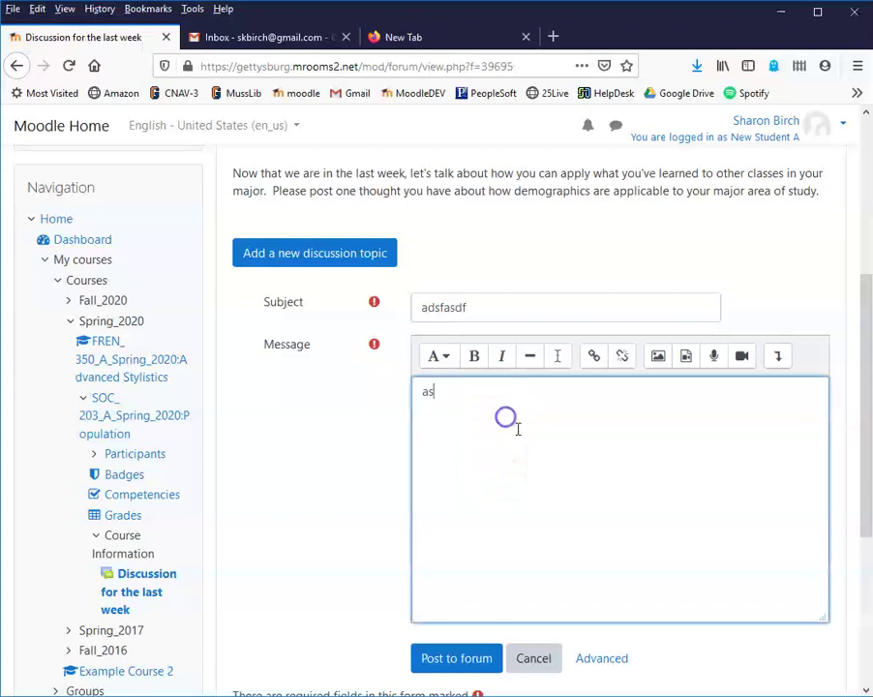
{"action": "left_click", "coordinate": [473, 666]}
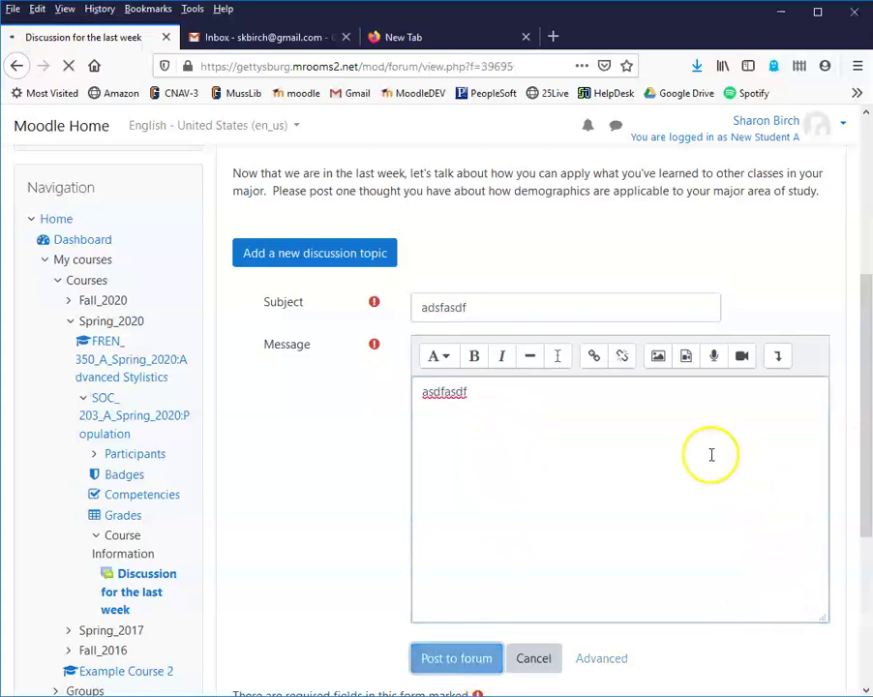
{"action": "scroll", "coordinate": [484, 513], "scroll_direction": "down", "scroll_amount": 4}
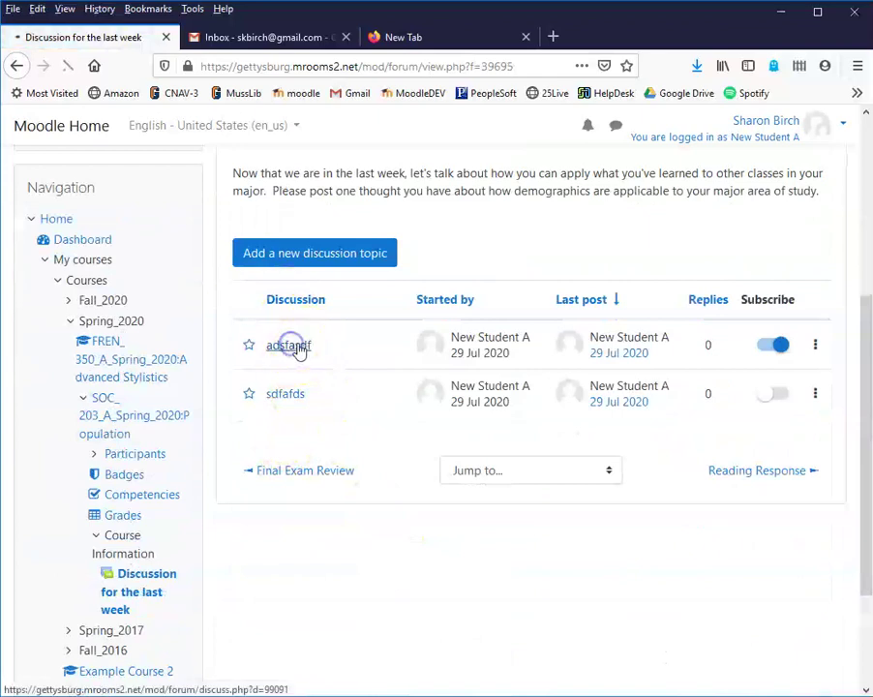
Open the "adsfasdf" discussion and write the reply "asdfasdfasdfasdfasdf" to its first post in the advanced reply form.
{"action": "left_click", "coordinate": [289, 345]}
{"action": "scroll", "coordinate": [537, 446], "scroll_direction": "down", "scroll_amount": 3}
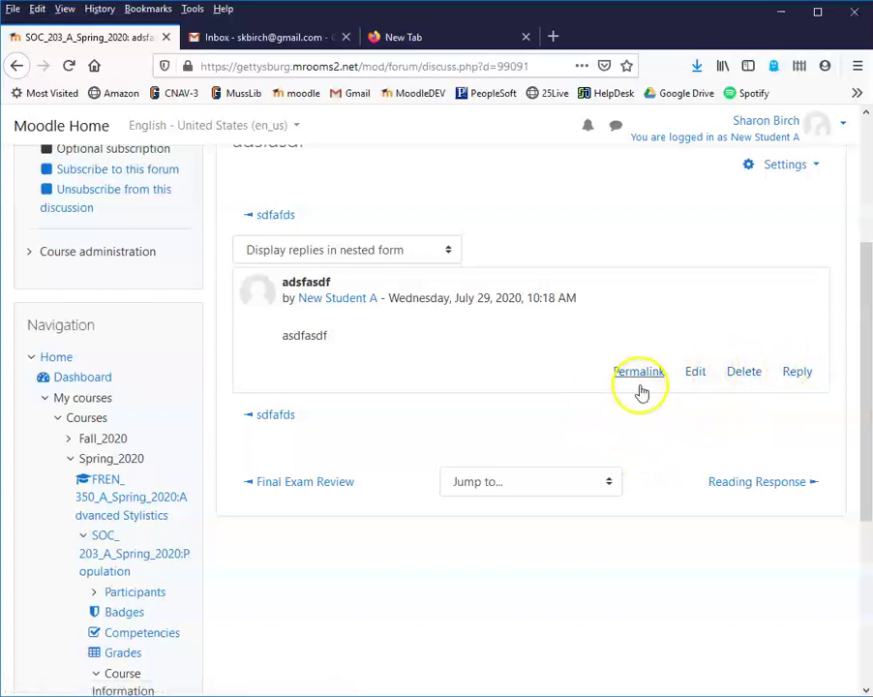
{"action": "left_click", "coordinate": [798, 374]}
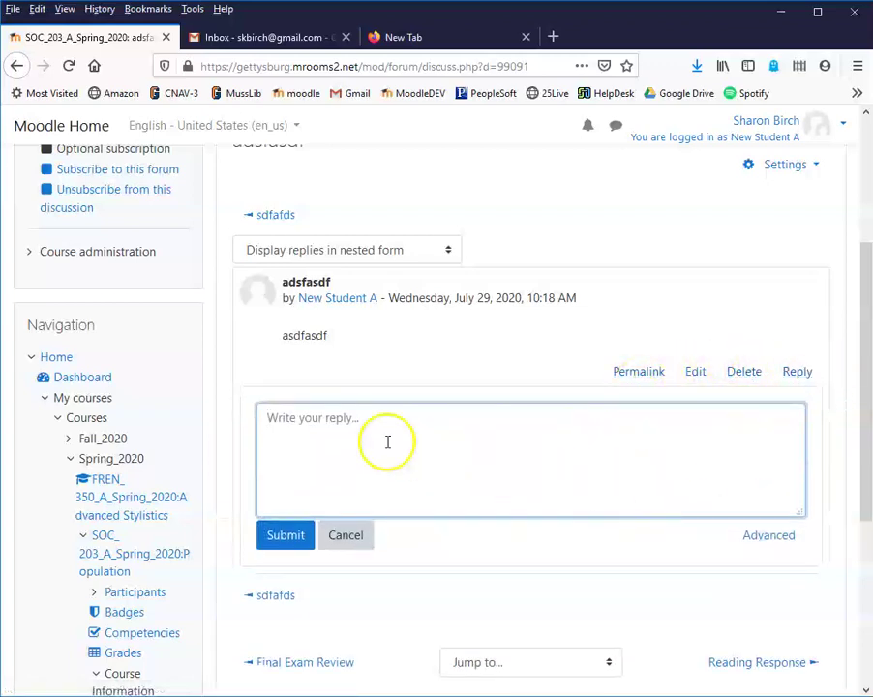
{"action": "left_click", "coordinate": [774, 544]}
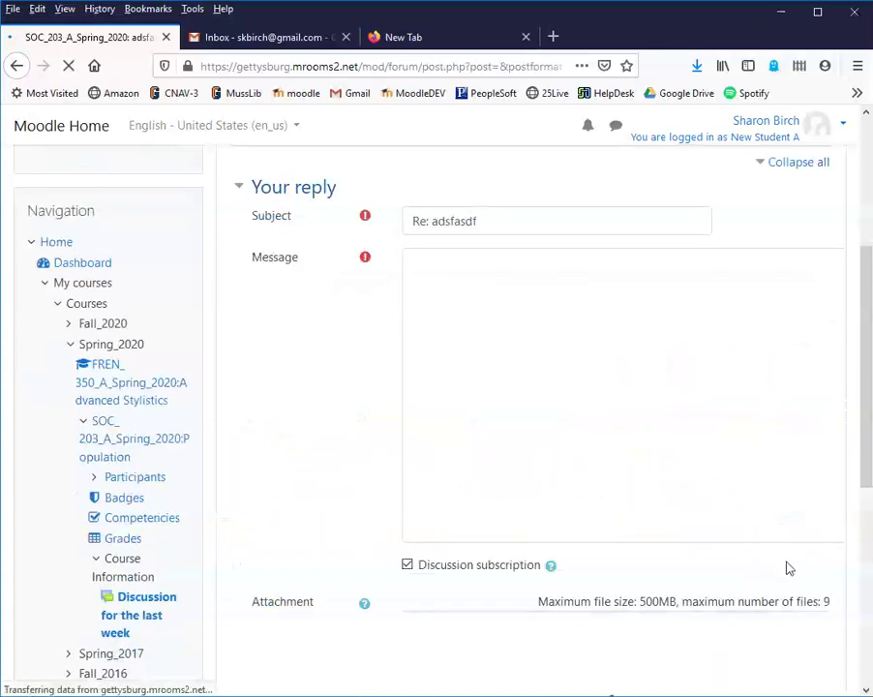
{"action": "left_click", "coordinate": [499, 325]}
{"action": "type", "text": "asdfasdfasdfasdf"}
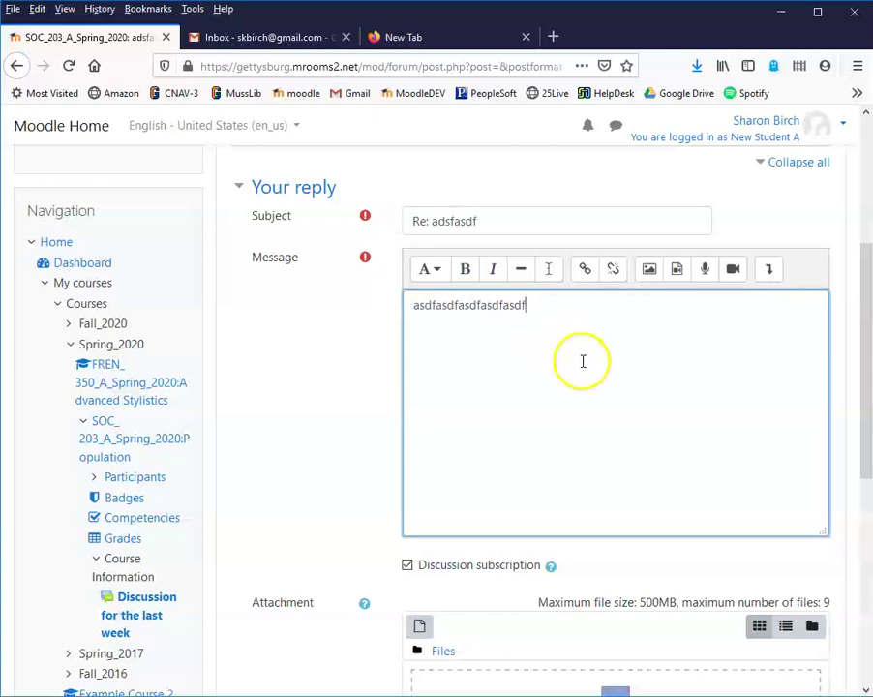
Turn off the discussion subscription for the reply and post it to the forum.
{"action": "scroll", "coordinate": [581, 363], "scroll_direction": "down", "scroll_amount": 2}
{"action": "scroll", "coordinate": [589, 366], "scroll_direction": "down", "scroll_amount": 1}
{"action": "left_click", "coordinate": [407, 239]}
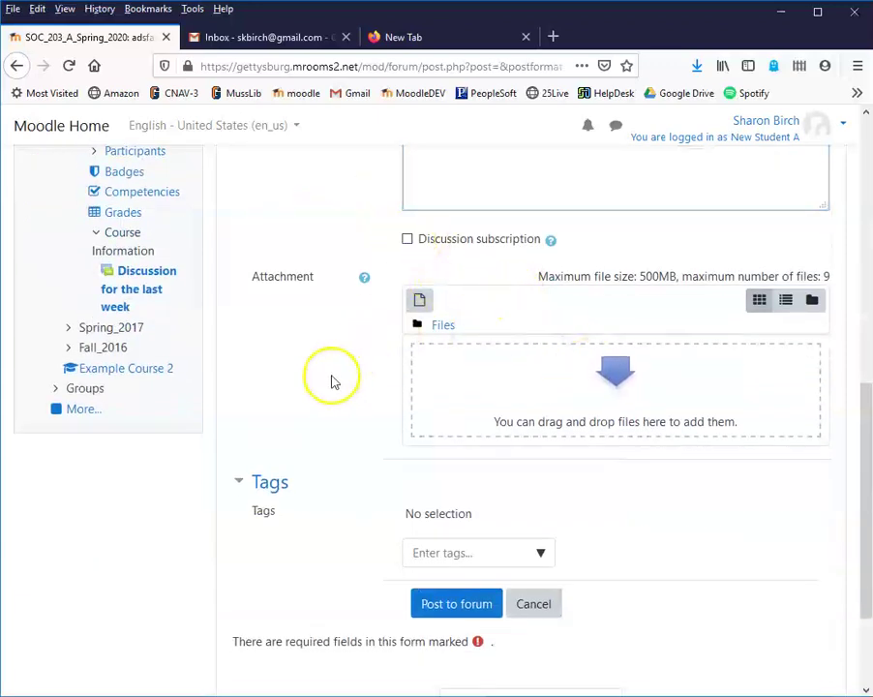
{"action": "left_click", "coordinate": [474, 606]}
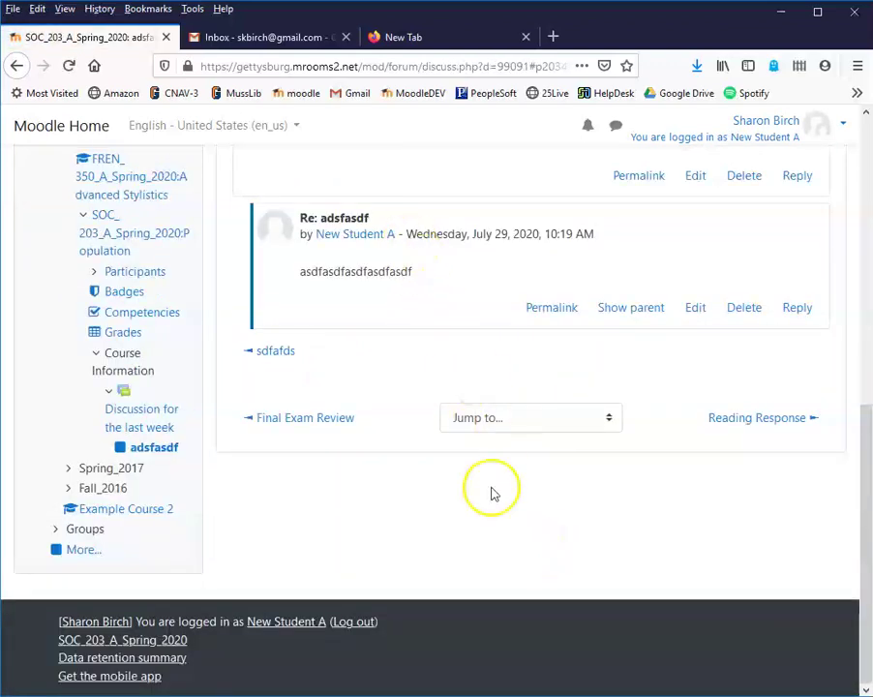
Review the posted reply in the "adsfasdf" discussion, and open the neighbouring "sdfafds" discussion to view its post.
{"action": "scroll", "coordinate": [488, 490], "scroll_direction": "up", "scroll_amount": 5}
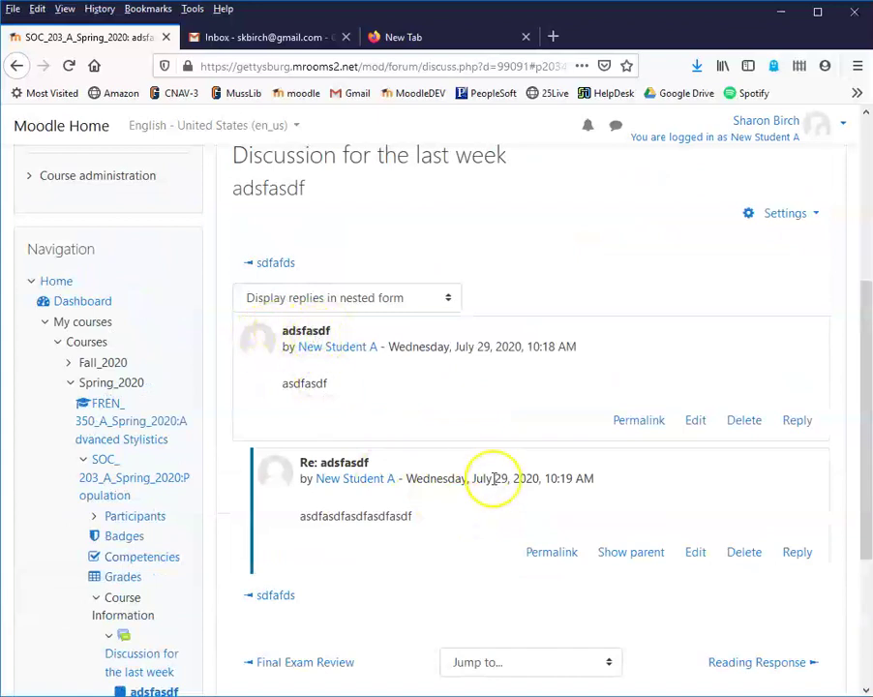
{"action": "scroll", "coordinate": [474, 492], "scroll_direction": "up", "scroll_amount": 5}
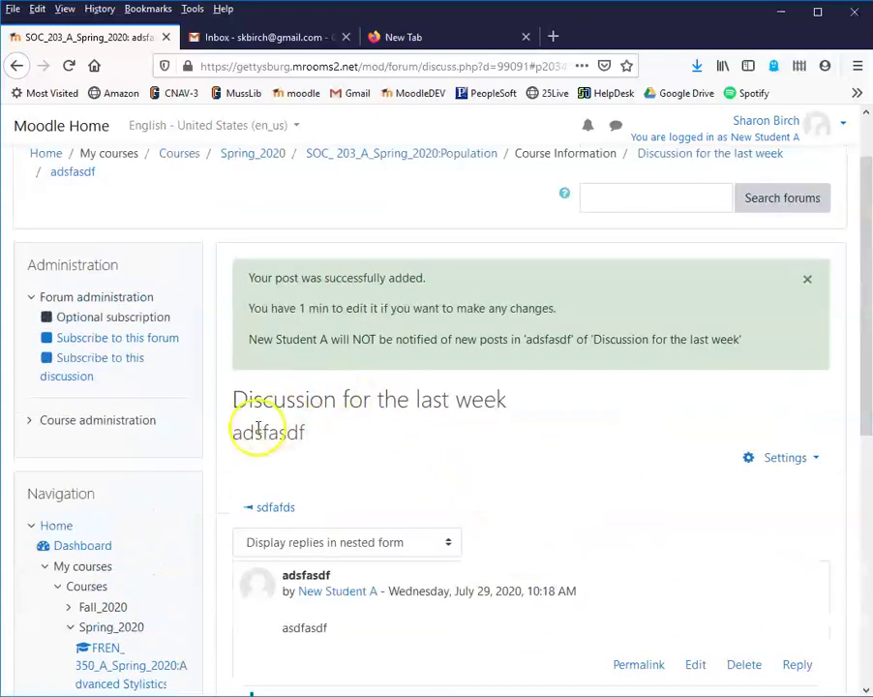
{"action": "left_click", "coordinate": [262, 508]}
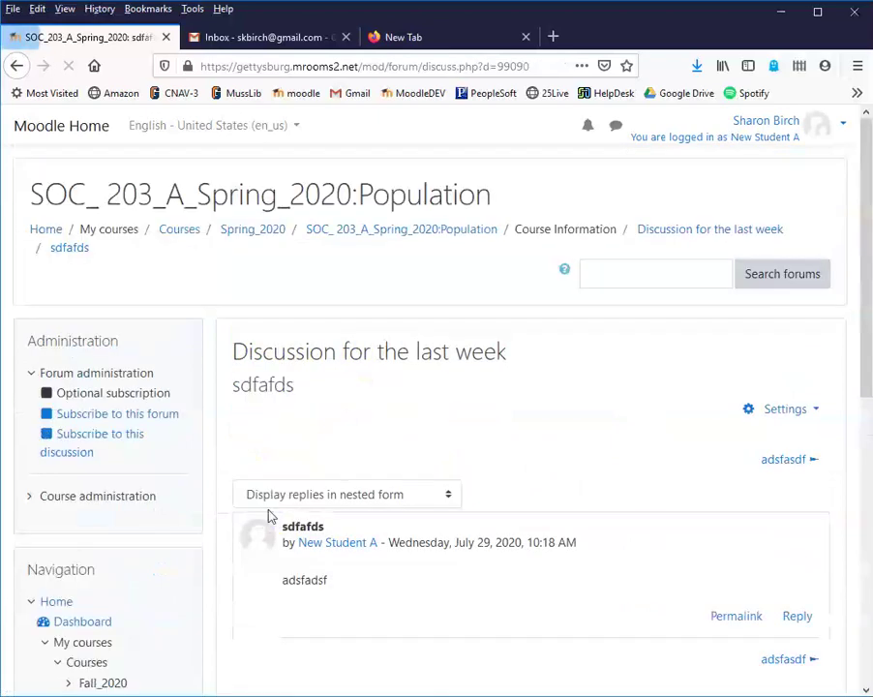
{"action": "scroll", "coordinate": [470, 395], "scroll_direction": "down", "scroll_amount": 4}
{"action": "scroll", "coordinate": [444, 403], "scroll_direction": "up", "scroll_amount": 4}
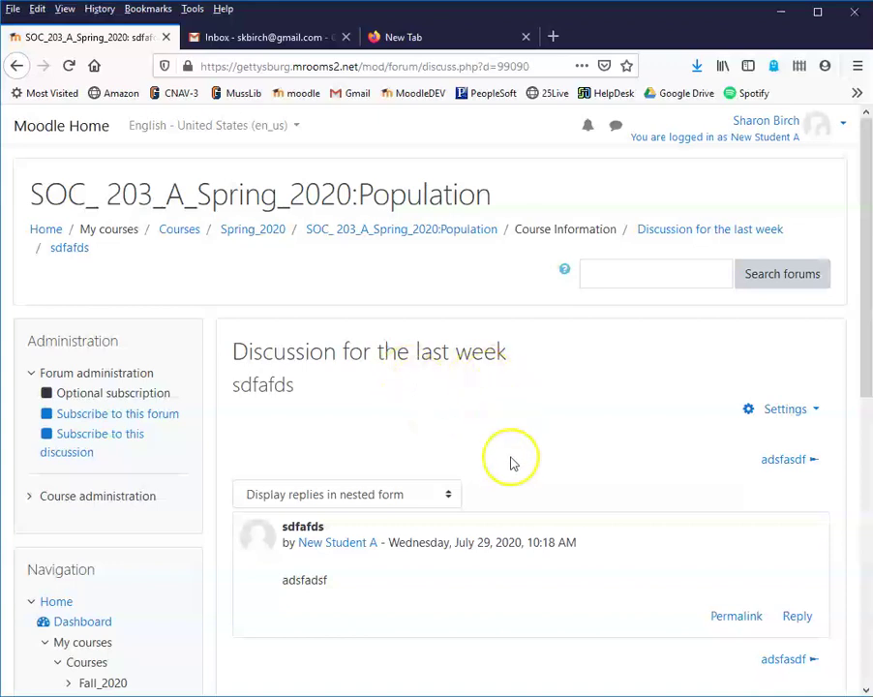
Return to the SOC_203 course page and reopen the "Discussion for the last week" forum to examine its discussion list and reply counts.
{"action": "left_click", "coordinate": [465, 232]}
{"action": "scroll", "coordinate": [542, 454], "scroll_direction": "down", "scroll_amount": 10}
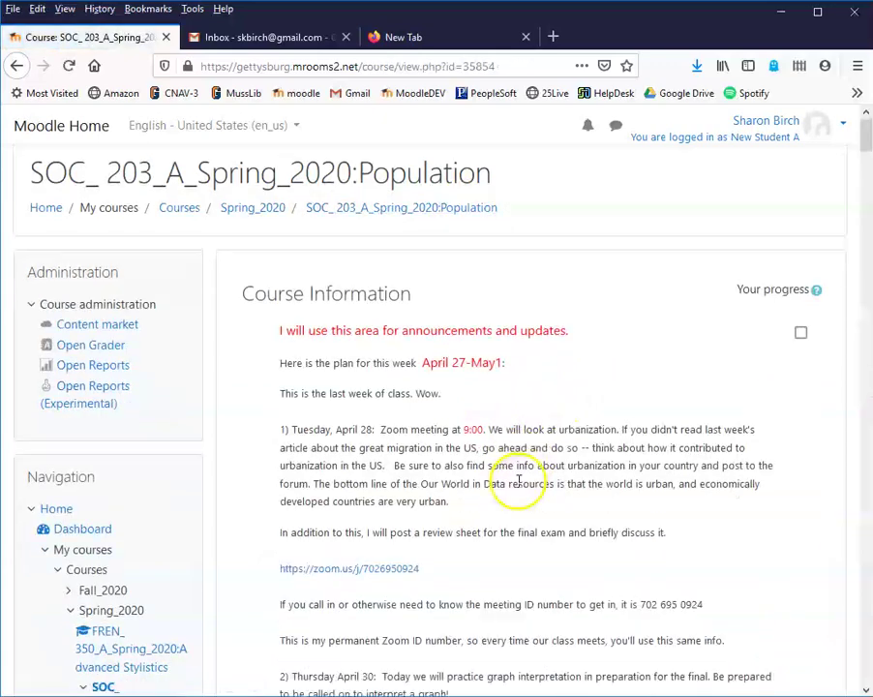
{"action": "scroll", "coordinate": [494, 474], "scroll_direction": "down", "scroll_amount": 3}
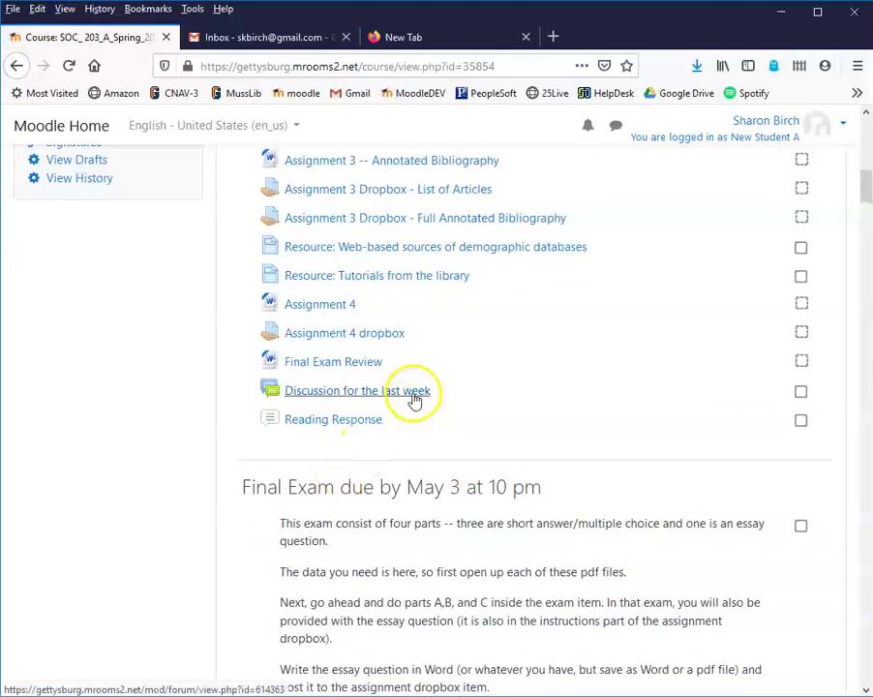
{"action": "left_click", "coordinate": [415, 397]}
{"action": "scroll", "coordinate": [583, 408], "scroll_direction": "down", "scroll_amount": 4}
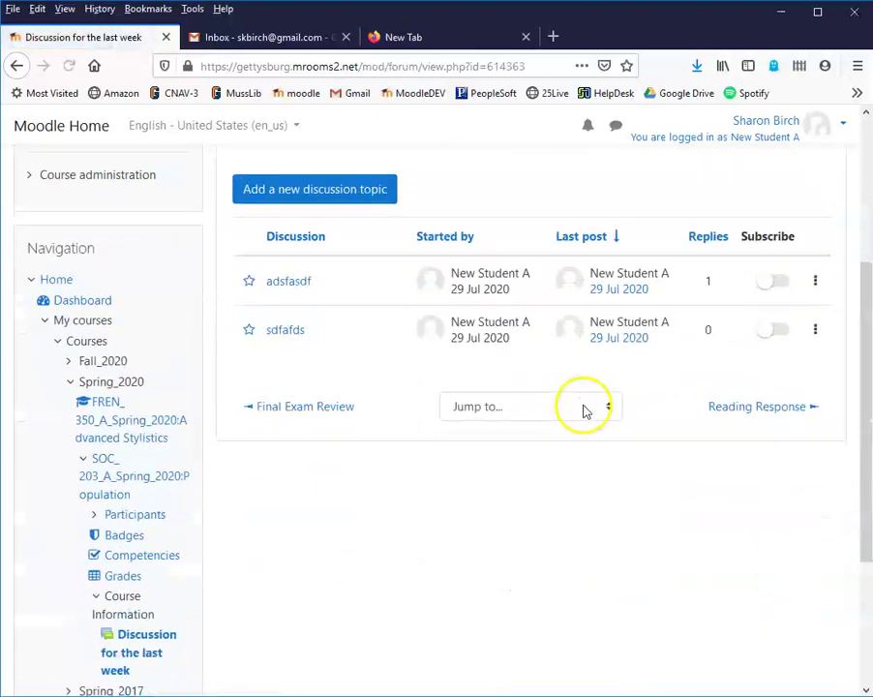
{"action": "scroll", "coordinate": [286, 430], "scroll_direction": "up", "scroll_amount": 2}
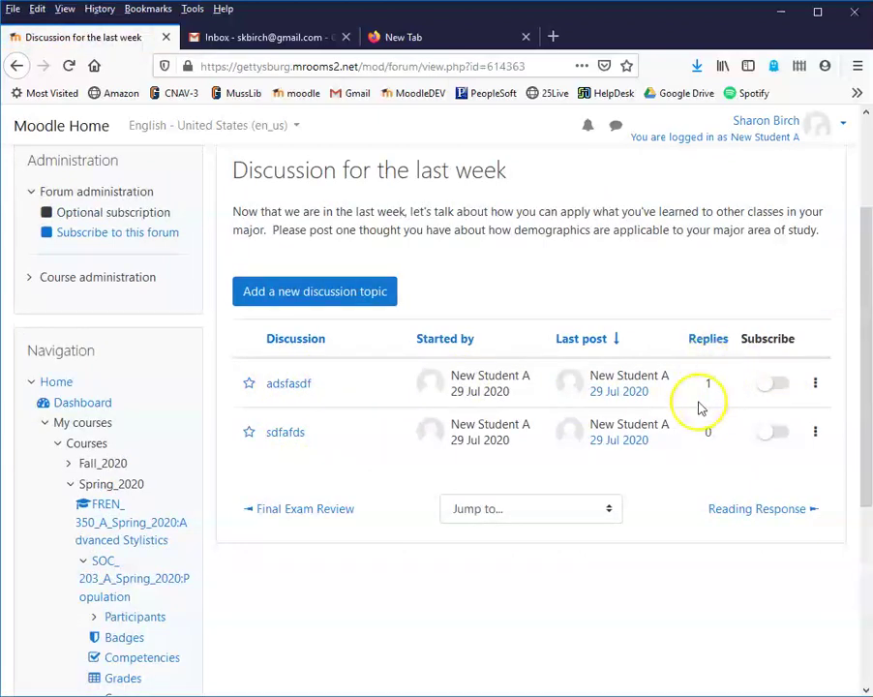
{"action": "scroll", "coordinate": [374, 472], "scroll_direction": "up", "scroll_amount": 3}
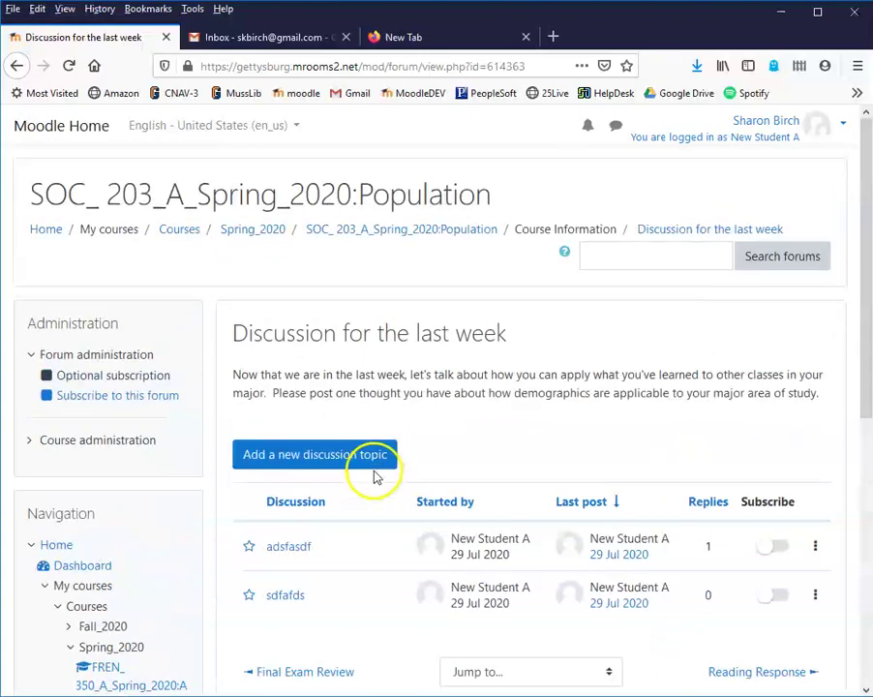
Go back to the SOC_203 course page and open the "Reading Response" forum.
{"action": "left_click", "coordinate": [455, 230]}
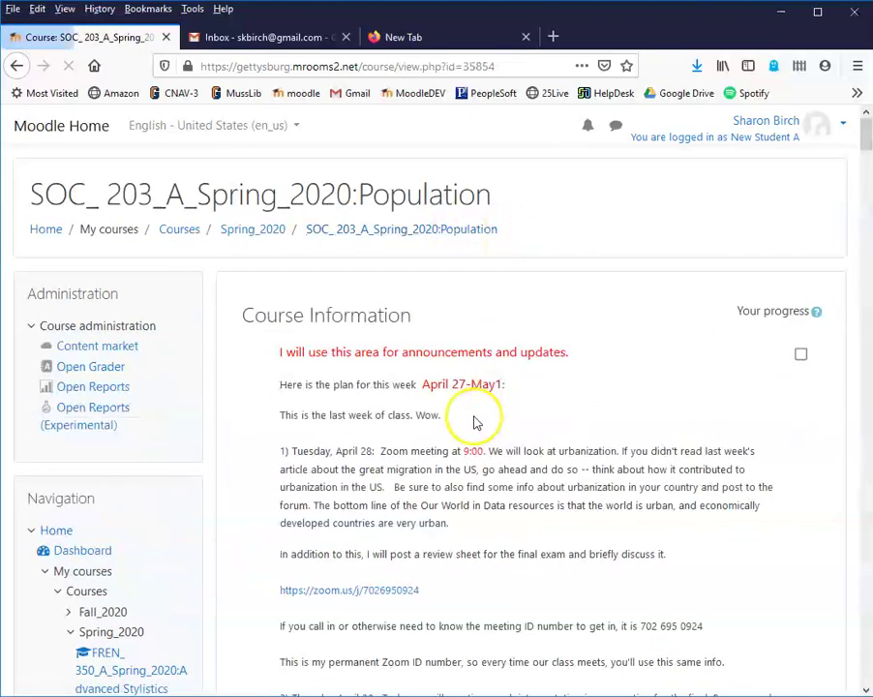
{"action": "scroll", "coordinate": [548, 370], "scroll_direction": "down", "scroll_amount": 2}
{"action": "scroll", "coordinate": [548, 370], "scroll_direction": "down", "scroll_amount": 10}
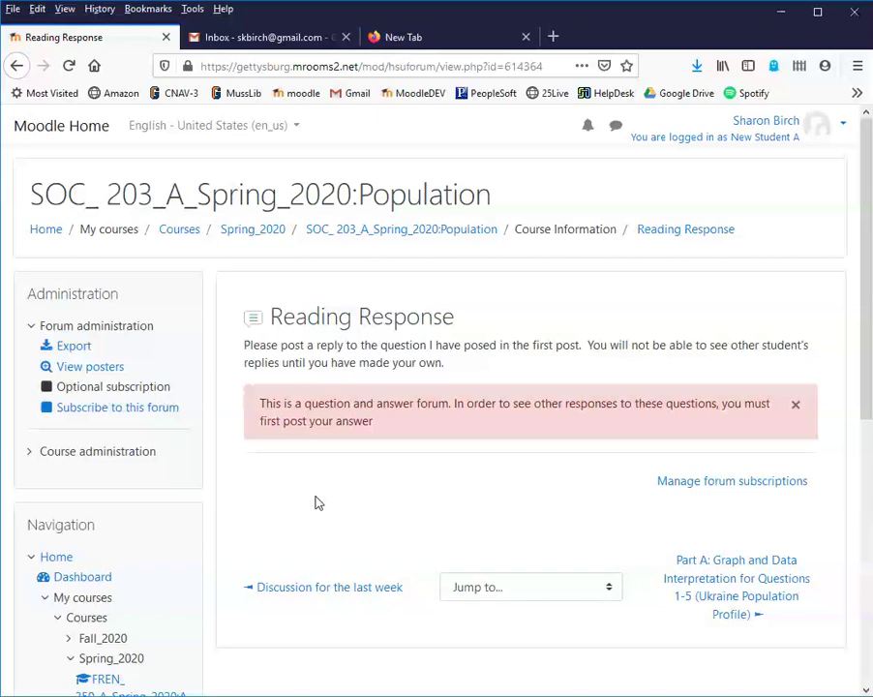
{"action": "scroll", "coordinate": [367, 469], "scroll_direction": "down", "scroll_amount": 5}
{"action": "scroll", "coordinate": [358, 483], "scroll_direction": "up", "scroll_amount": 5}
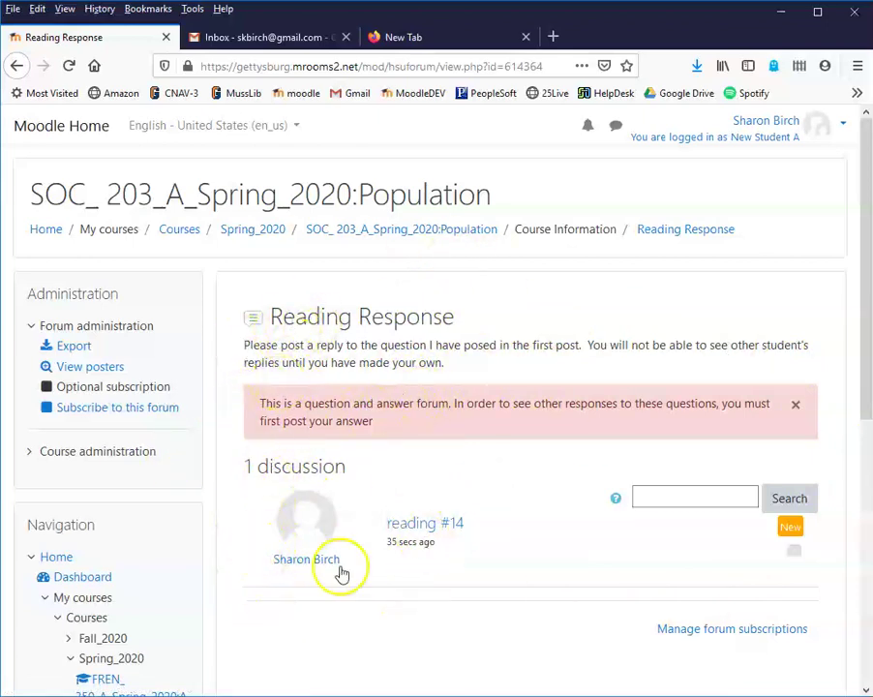
Open the "reading #14" discussion and submit a reply with the subject "asdfasdf" and the message "adsfasdfasdfasdfasdfasdf".
{"action": "left_click", "coordinate": [430, 529]}
{"action": "scroll", "coordinate": [495, 560], "scroll_direction": "down", "scroll_amount": 5}
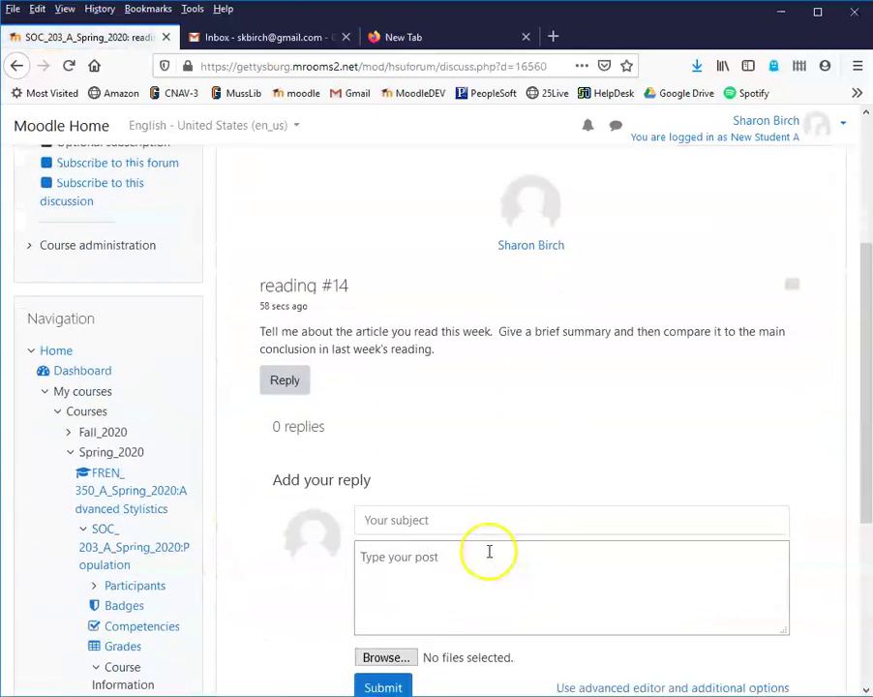
{"action": "left_click", "coordinate": [429, 521]}
{"action": "type", "text": "asdfasdf"}
{"action": "left_click", "coordinate": [430, 564]}
{"action": "type", "text": "adsfasdfasdfasdfasdf"}
{"action": "scroll", "coordinate": [562, 548], "scroll_direction": "down", "scroll_amount": 5}
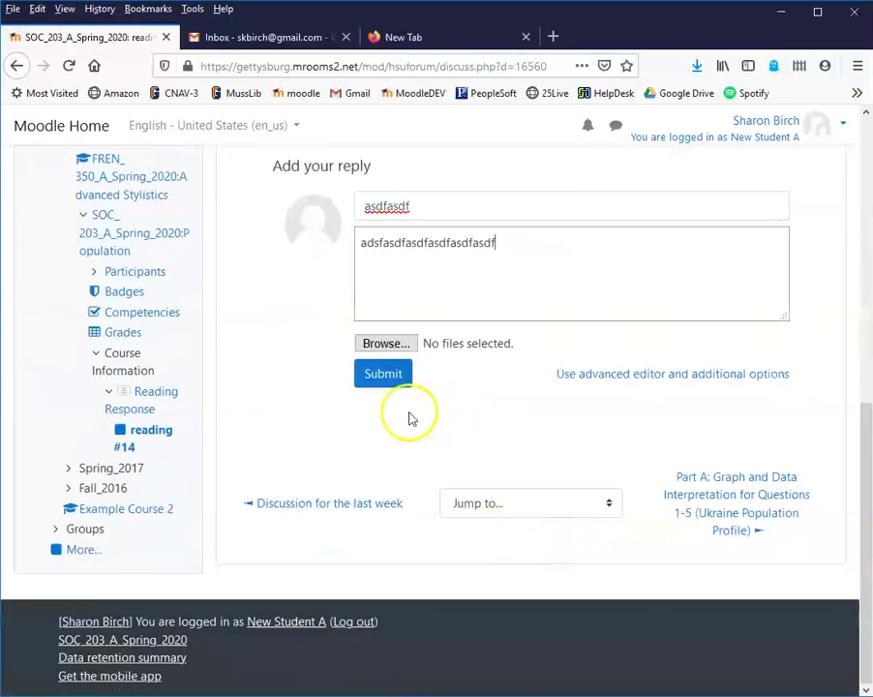
{"action": "left_click", "coordinate": [387, 377]}
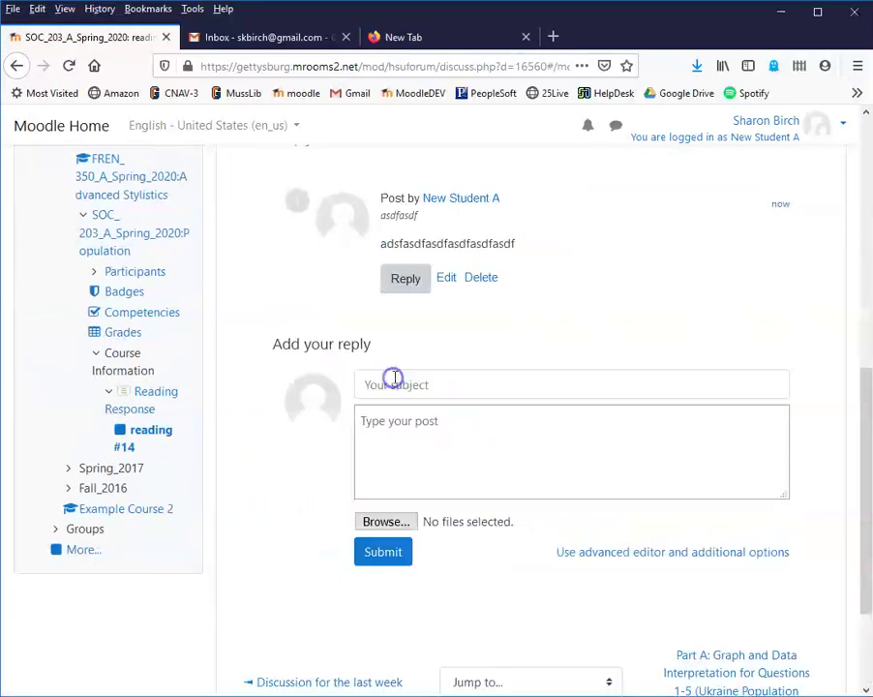
Review the "reading #14" discussion page, from the question and answer notice to the submitted reply.
{"action": "scroll", "coordinate": [546, 473], "scroll_direction": "up", "scroll_amount": 8}
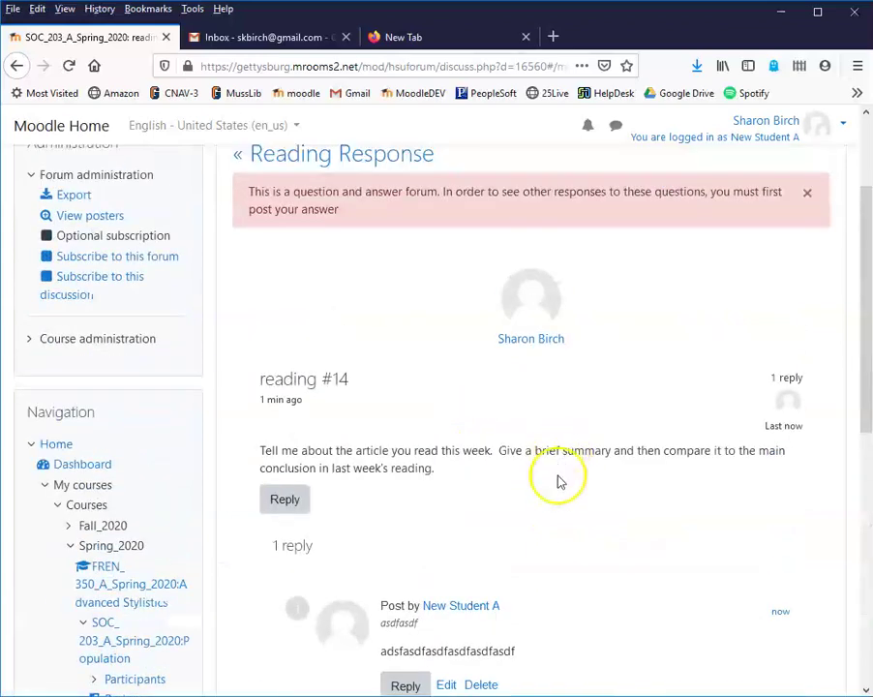
{"action": "scroll", "coordinate": [624, 544], "scroll_direction": "up", "scroll_amount": 3}
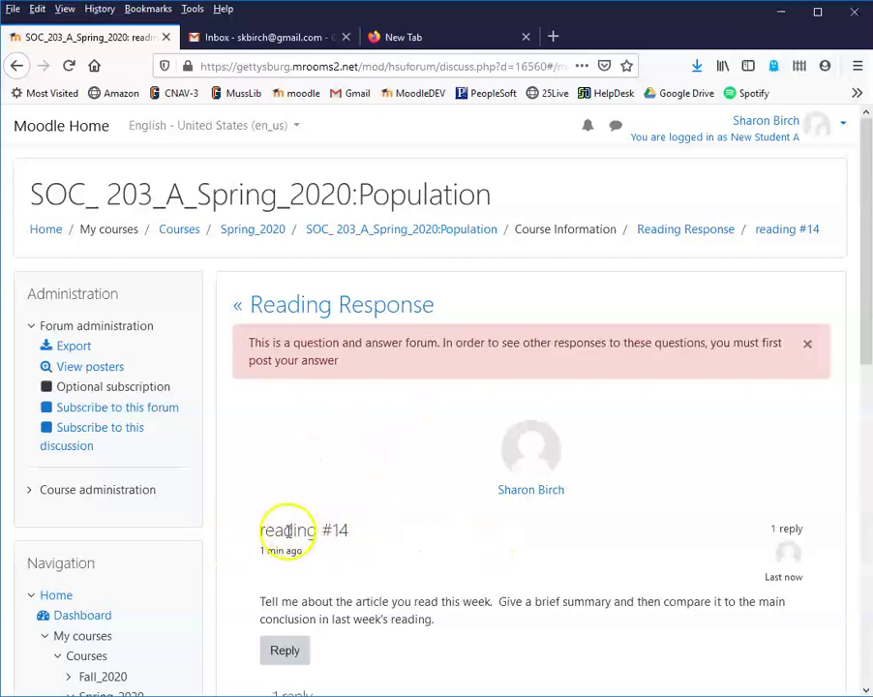
{"action": "scroll", "coordinate": [377, 406], "scroll_direction": "down", "scroll_amount": 3}
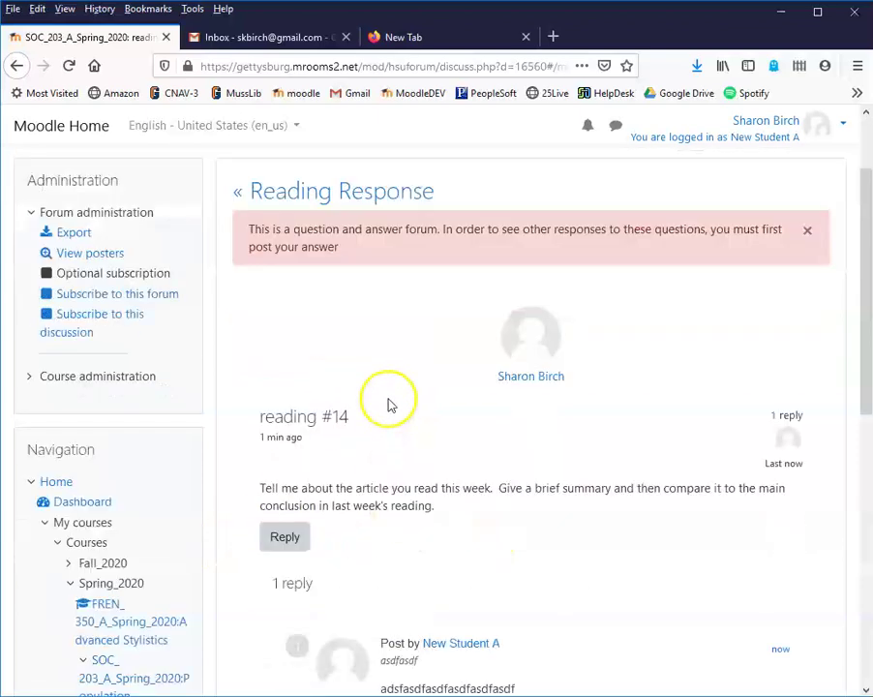
{"action": "scroll", "coordinate": [374, 396], "scroll_direction": "up", "scroll_amount": 3}
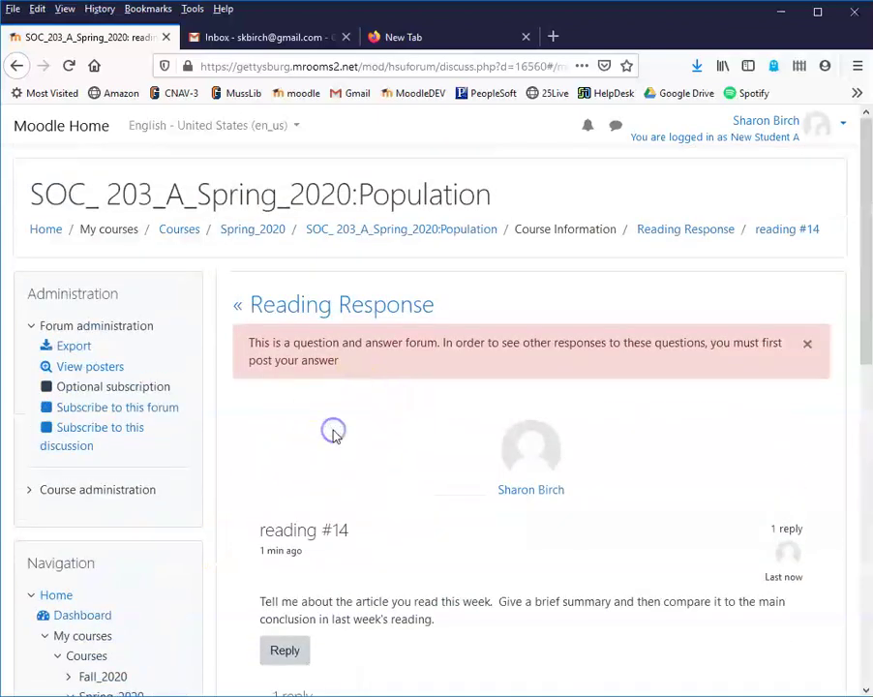